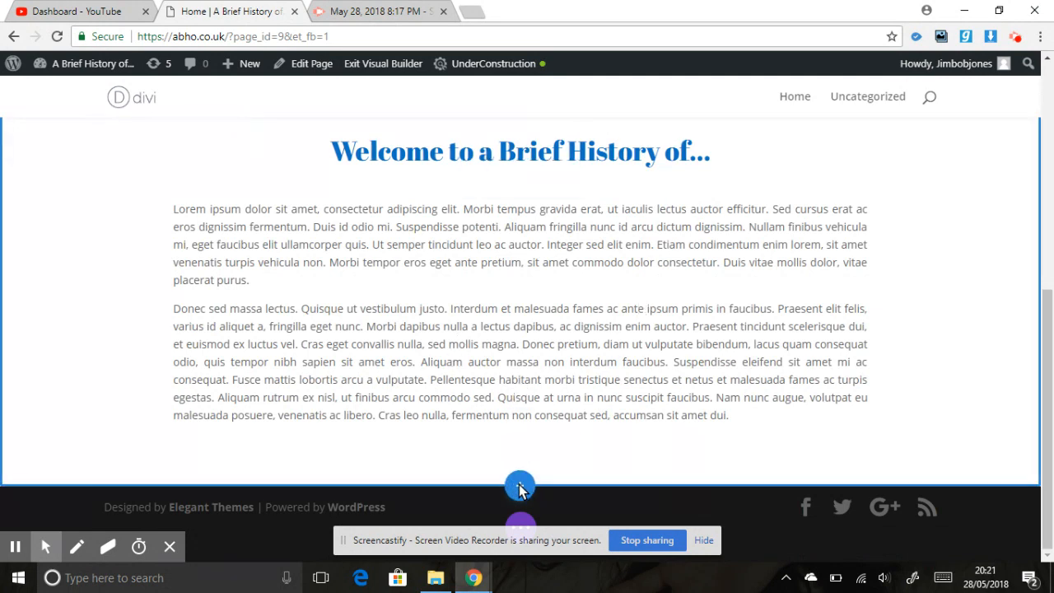
- Insert a regular section with a single-column row below the welcome text, leaving the row without a module
click(518, 488)
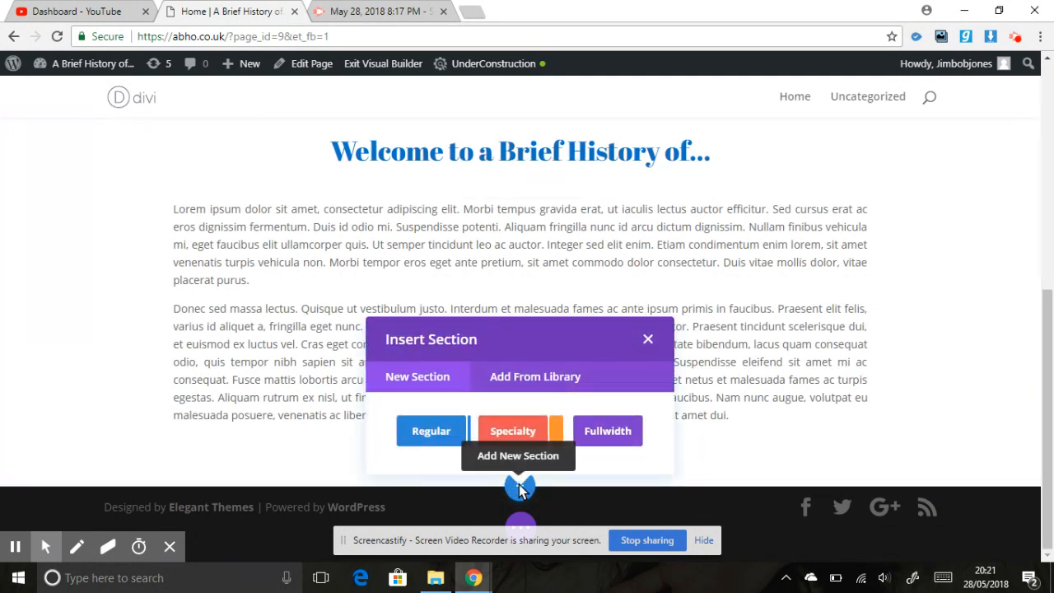
click(421, 430)
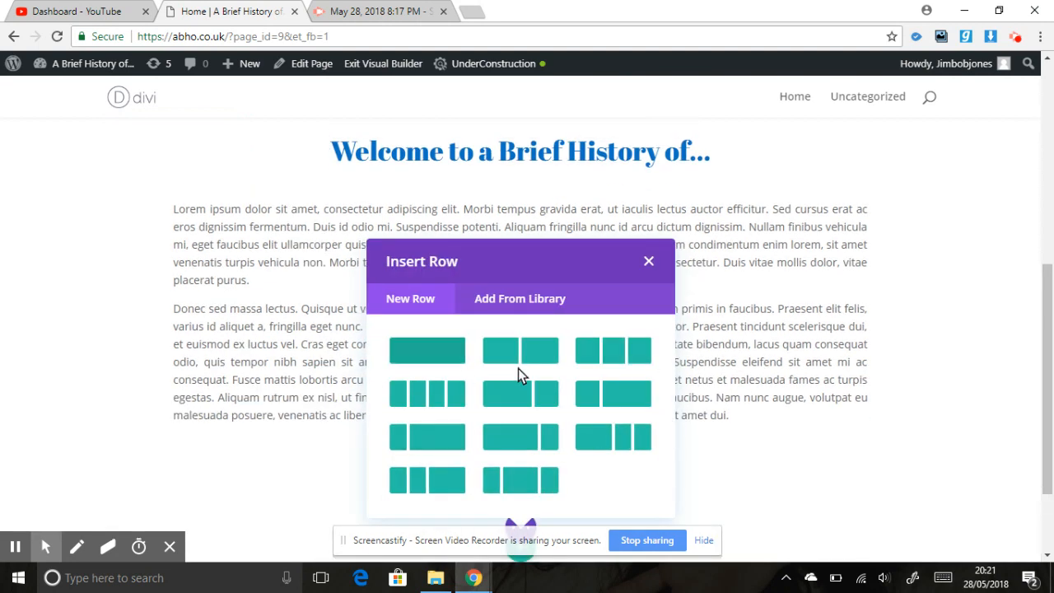
click(403, 354)
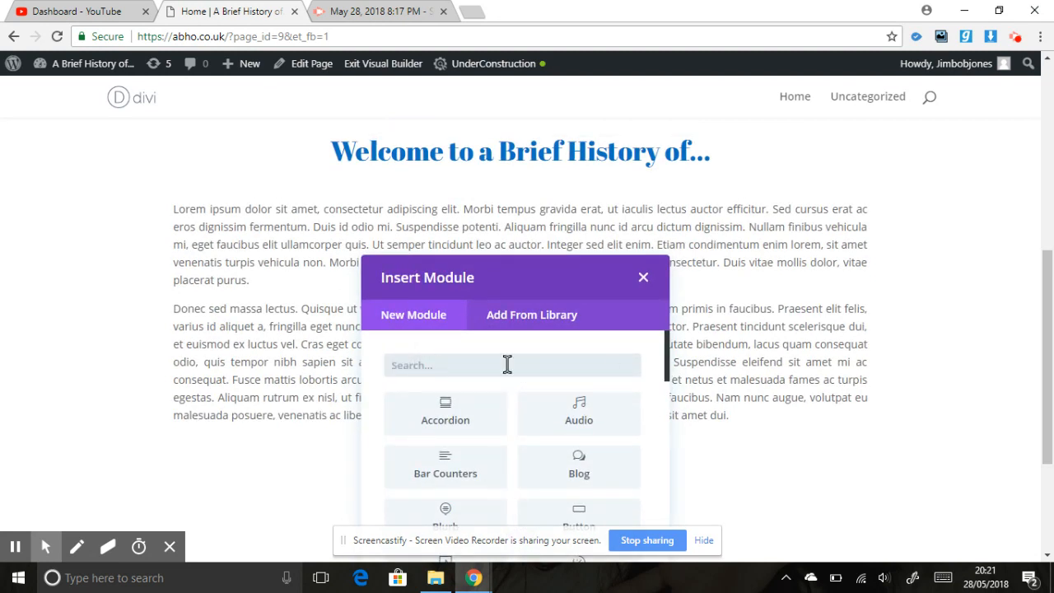
click(643, 280)
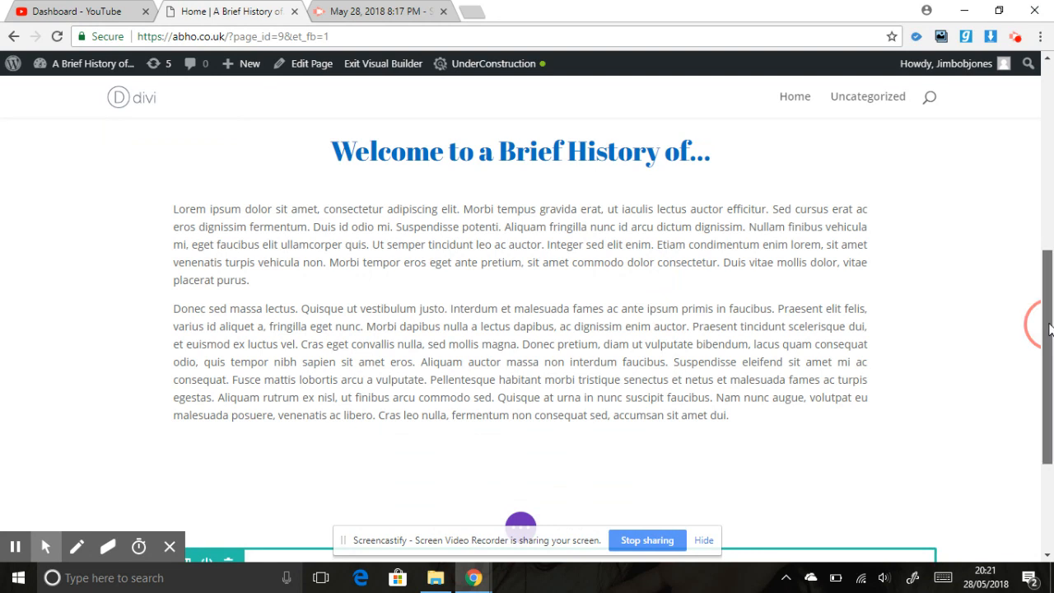
- Open the background image chooser from the new section's background settings
drag(1046, 322, 1051, 442)
mouse_move(163, 304)
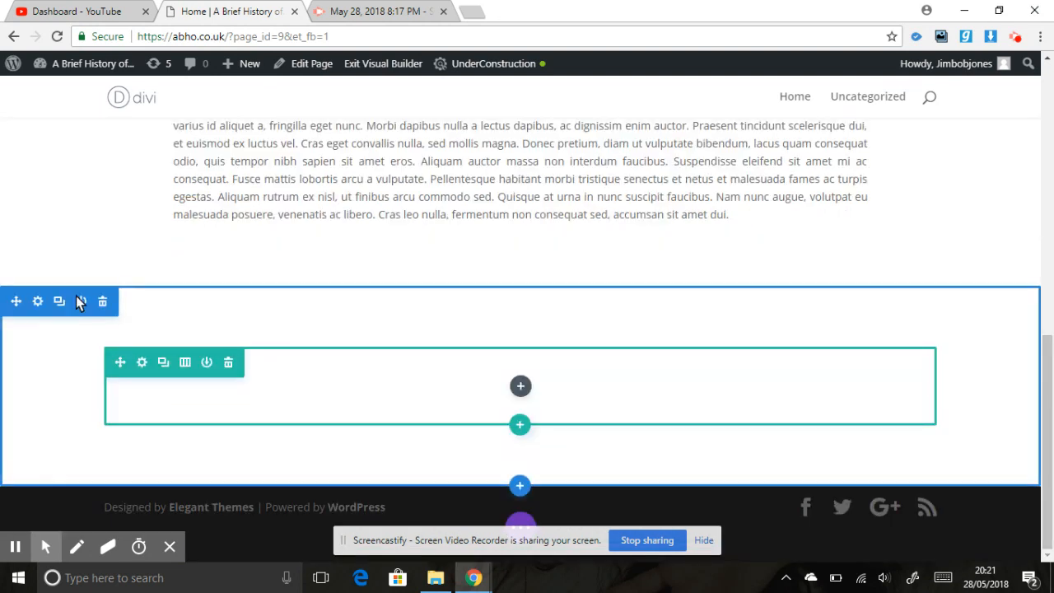
click(37, 302)
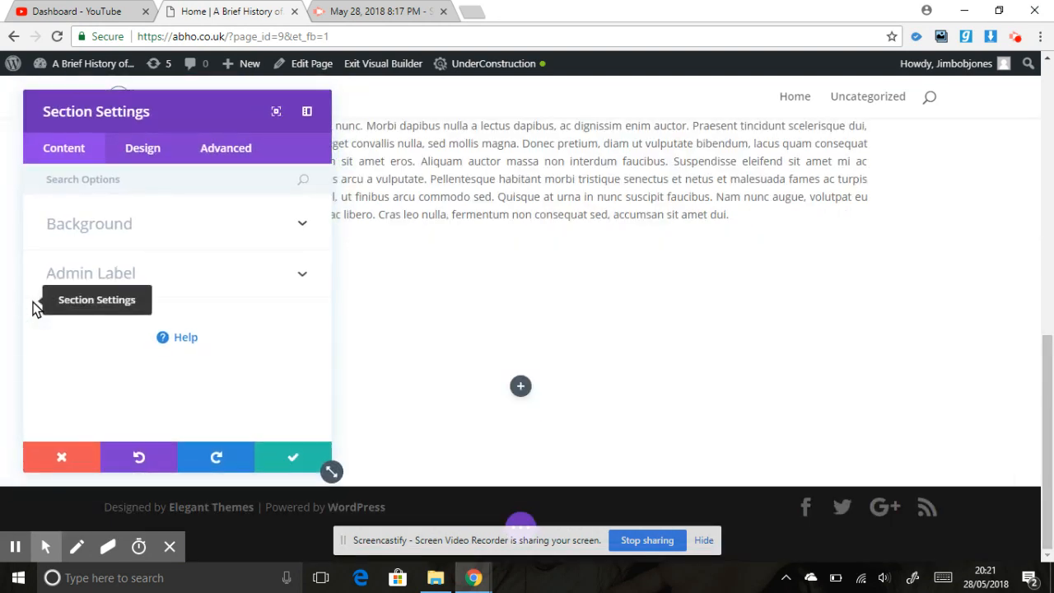
click(133, 229)
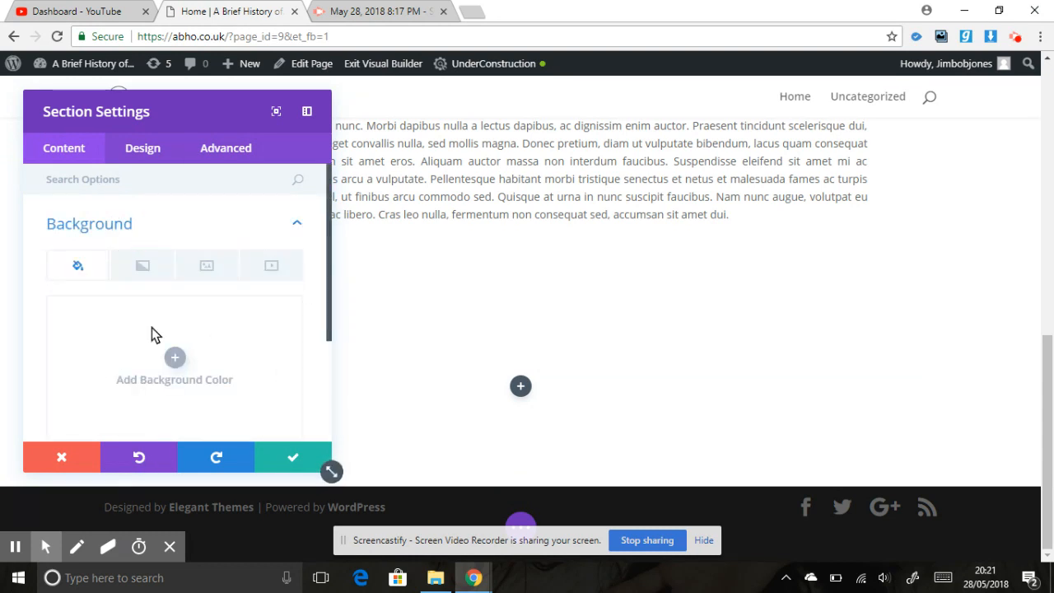
click(206, 275)
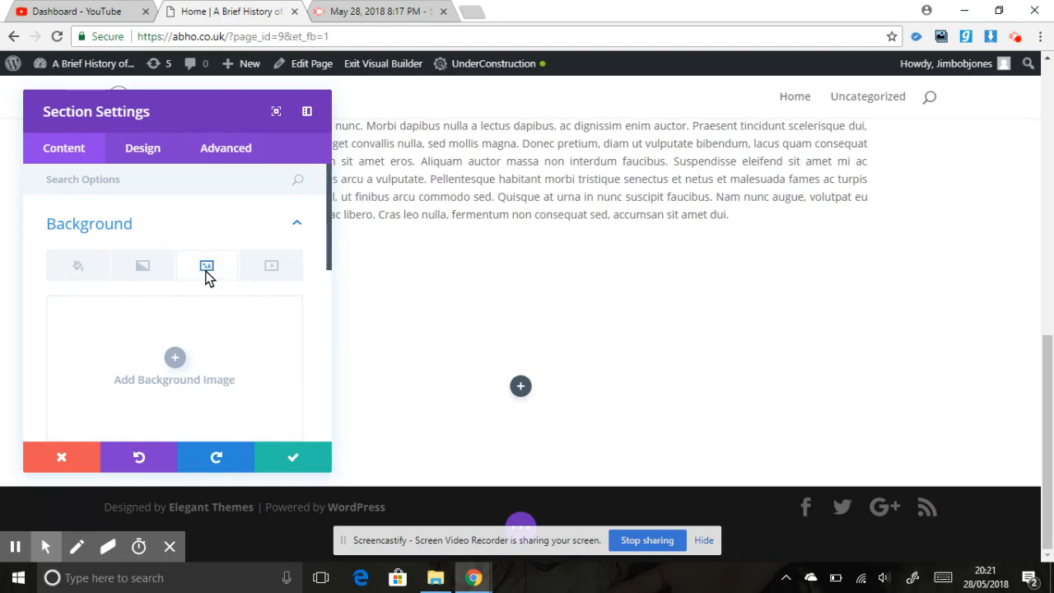
click(170, 359)
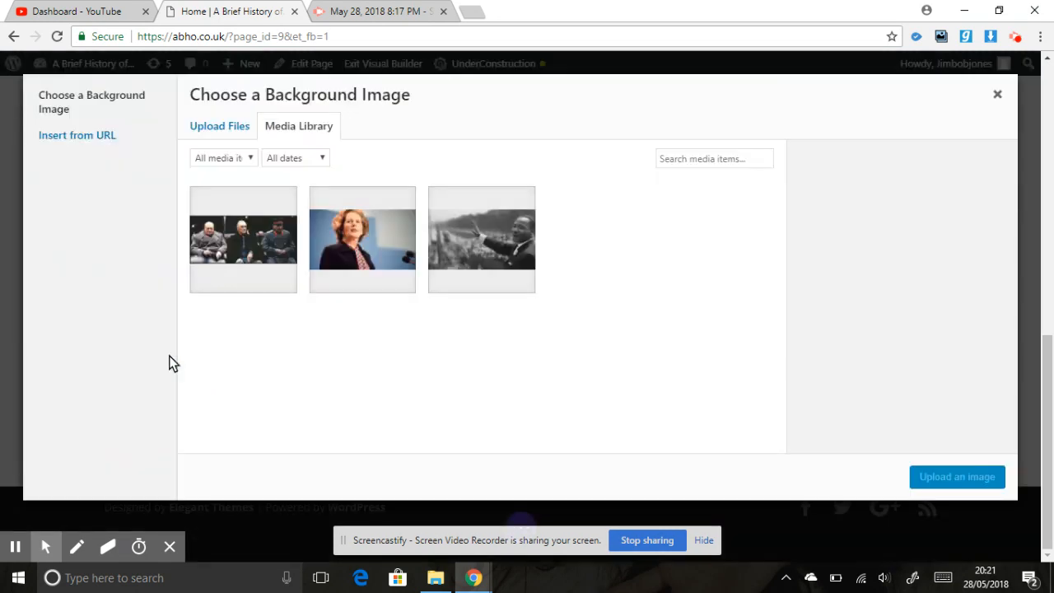
- Upload the image 111222333Manila-joe-ali-333-zzz from the Downloads folder to the media library
click(233, 128)
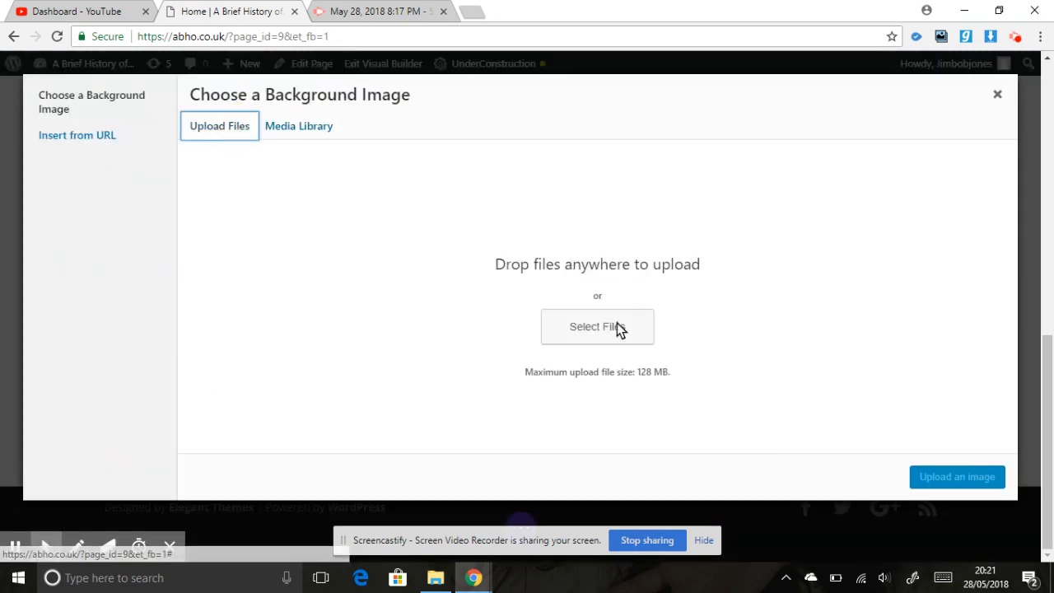
click(611, 330)
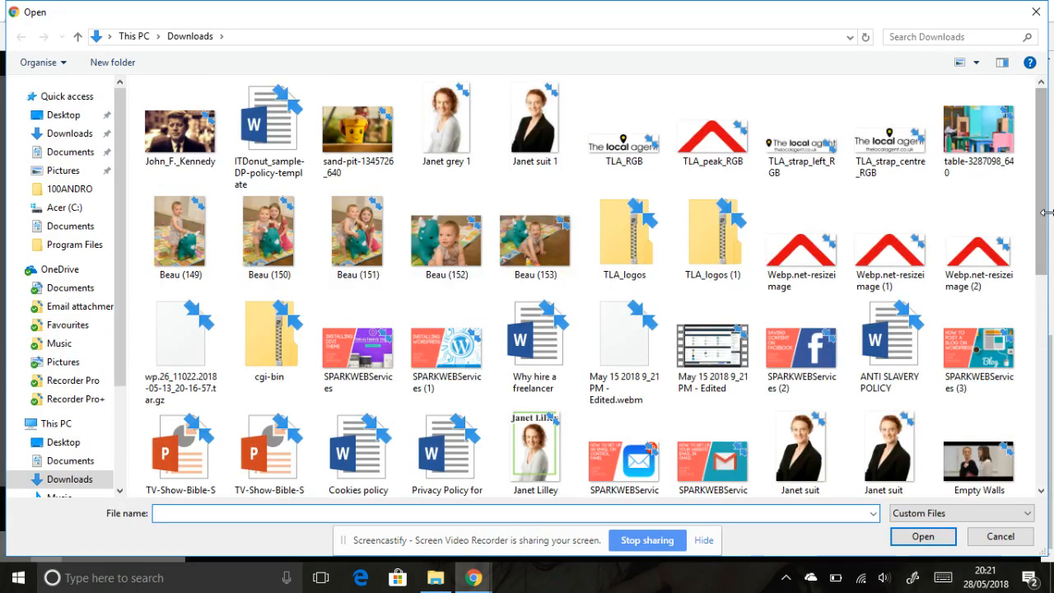
scroll(864, 214, down, 5)
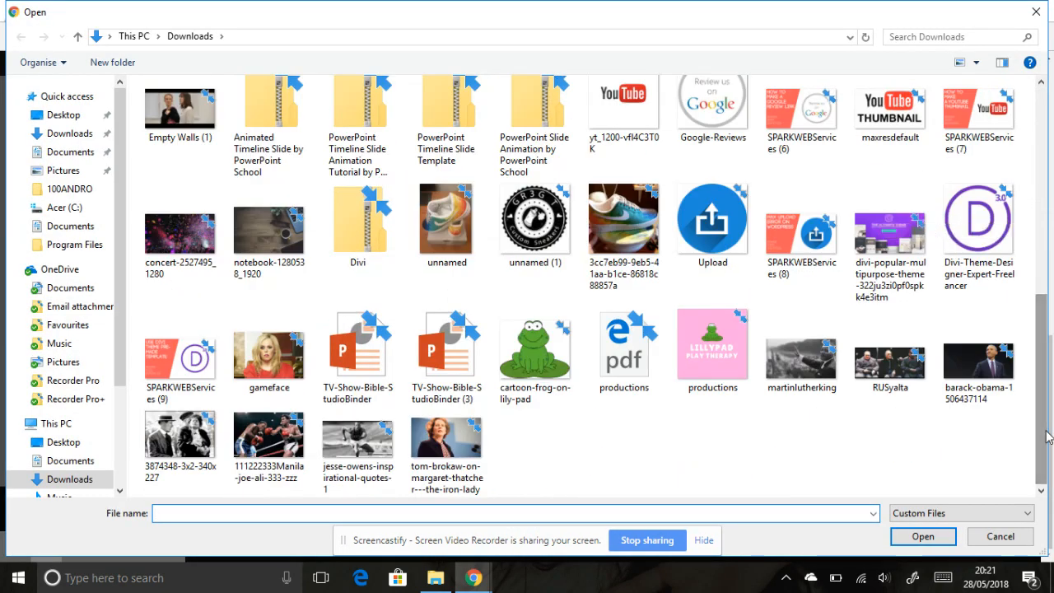
double_click(255, 463)
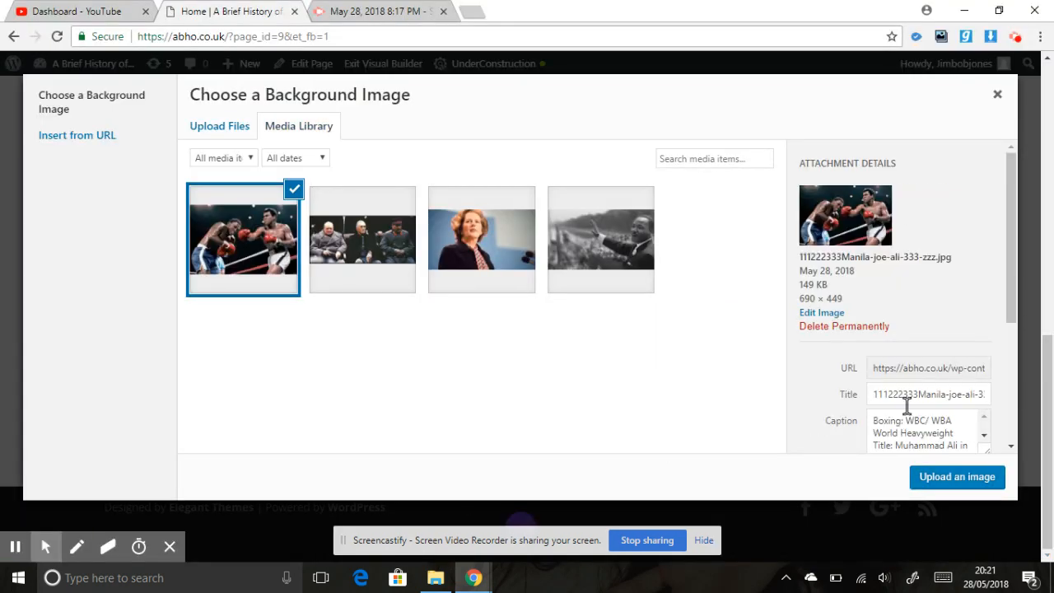
- Clear the caption of the uploaded boxing image in its attachment details
key(ctrl+a)
key(BackSpace)
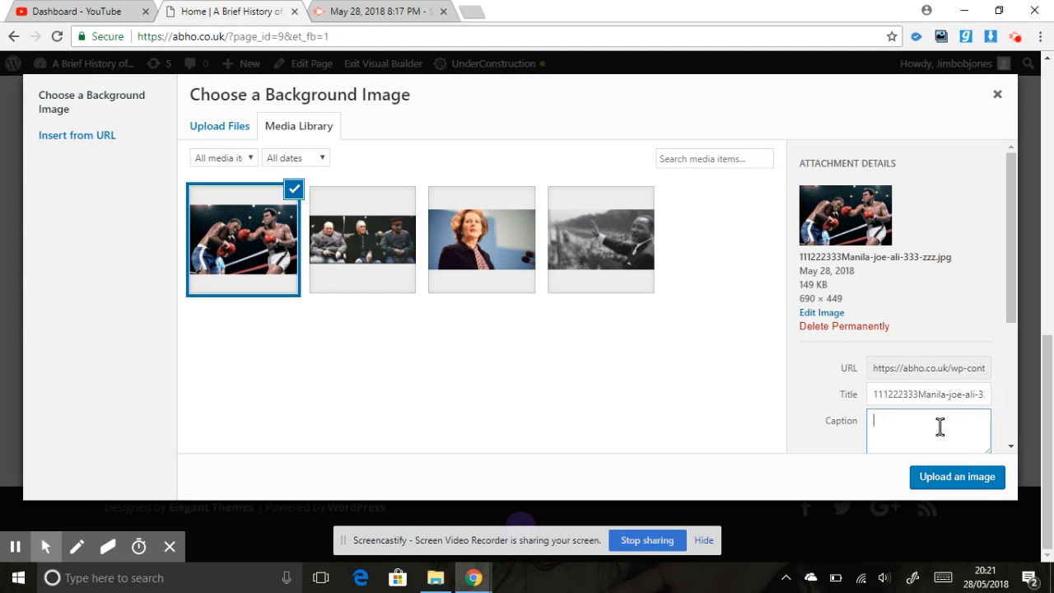
click(933, 385)
click(899, 394)
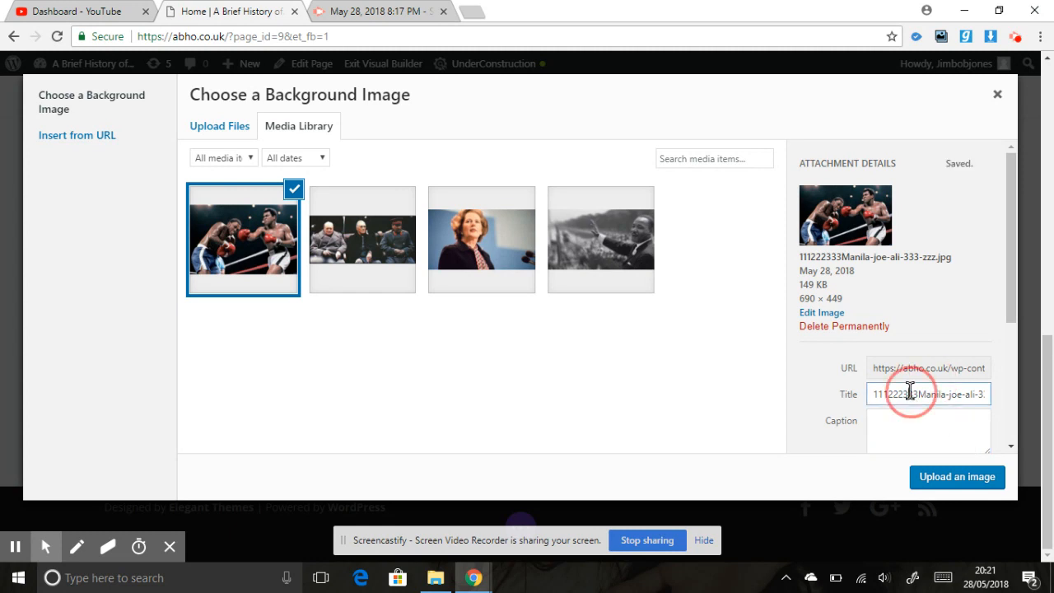
drag(1011, 280, 894, 357)
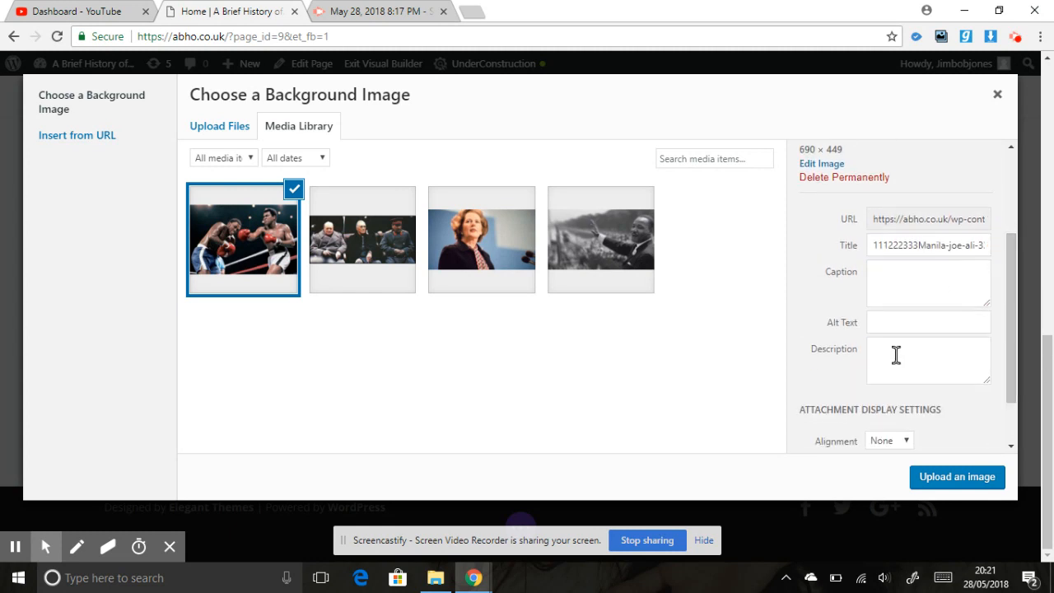
click(894, 319)
click(899, 360)
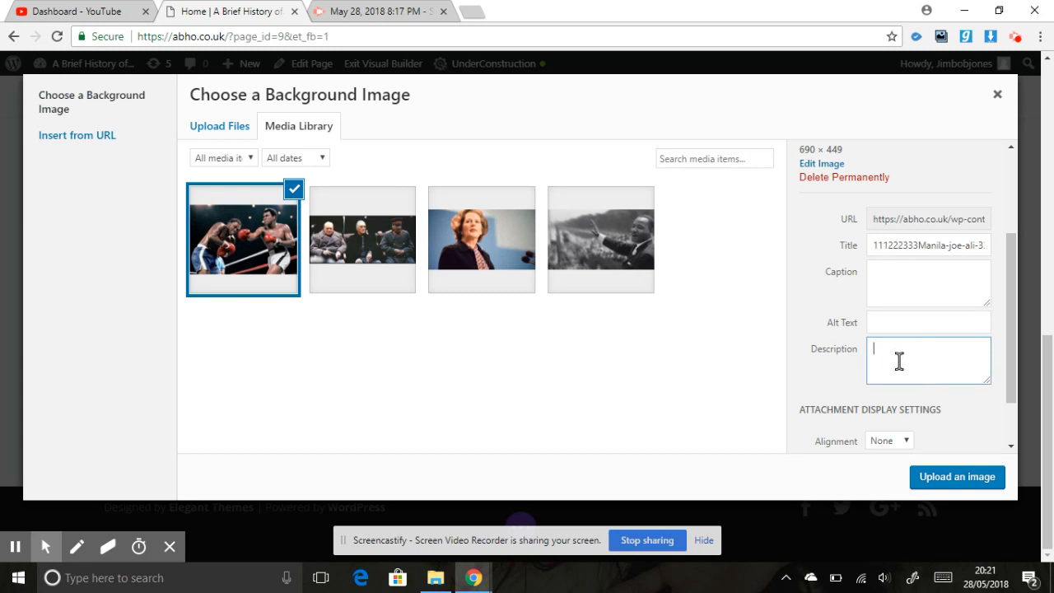
- Apply the boxing image as the section's background and save the section settings
click(955, 482)
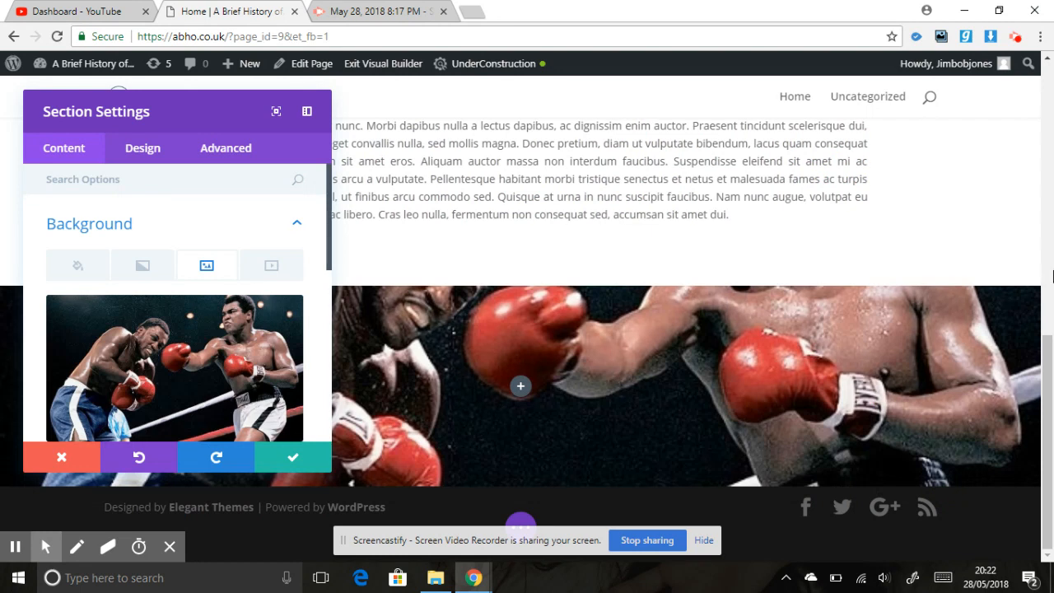
drag(1048, 380, 1050, 465)
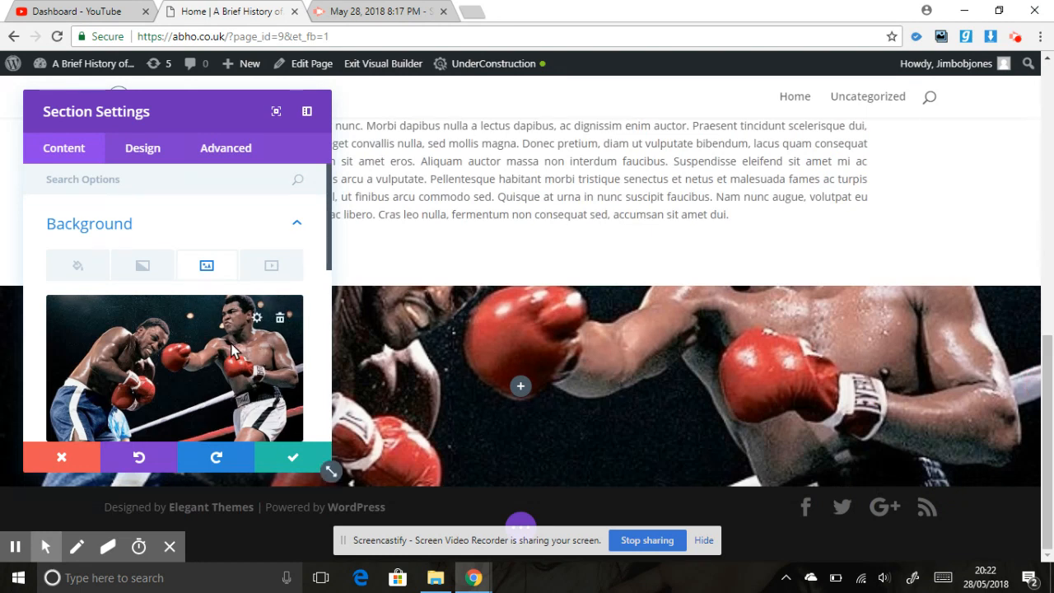
click(303, 460)
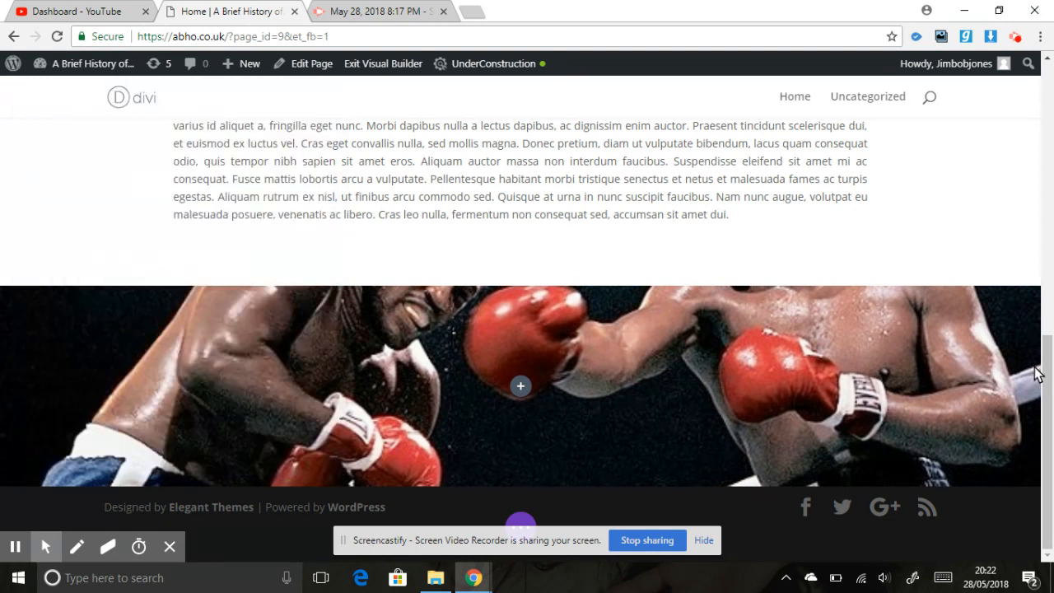
- Reopen the boxing section's background settings and add a background gradient
mouse_move(104, 316)
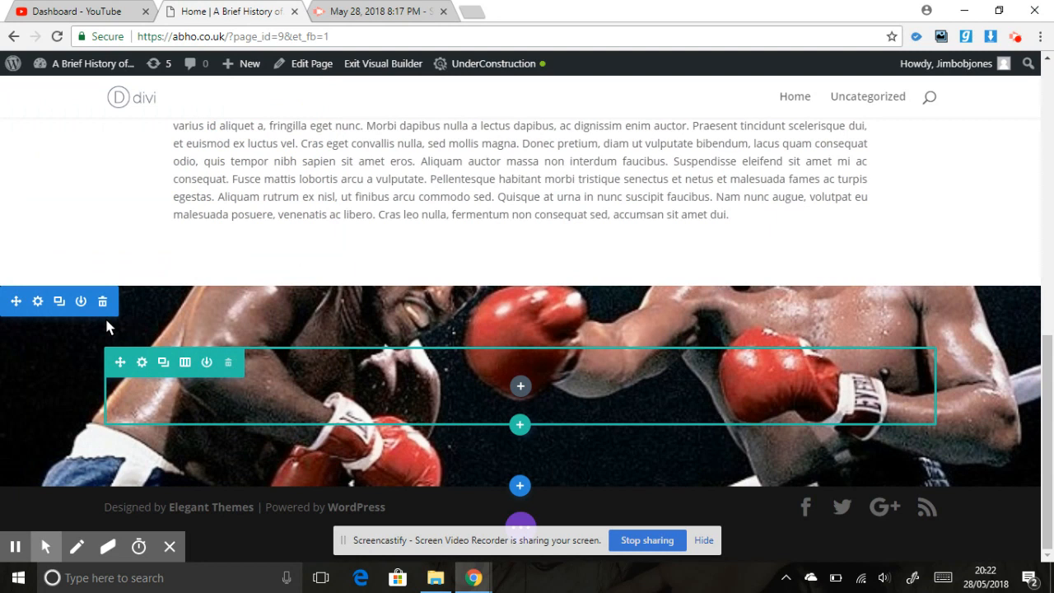
click(39, 302)
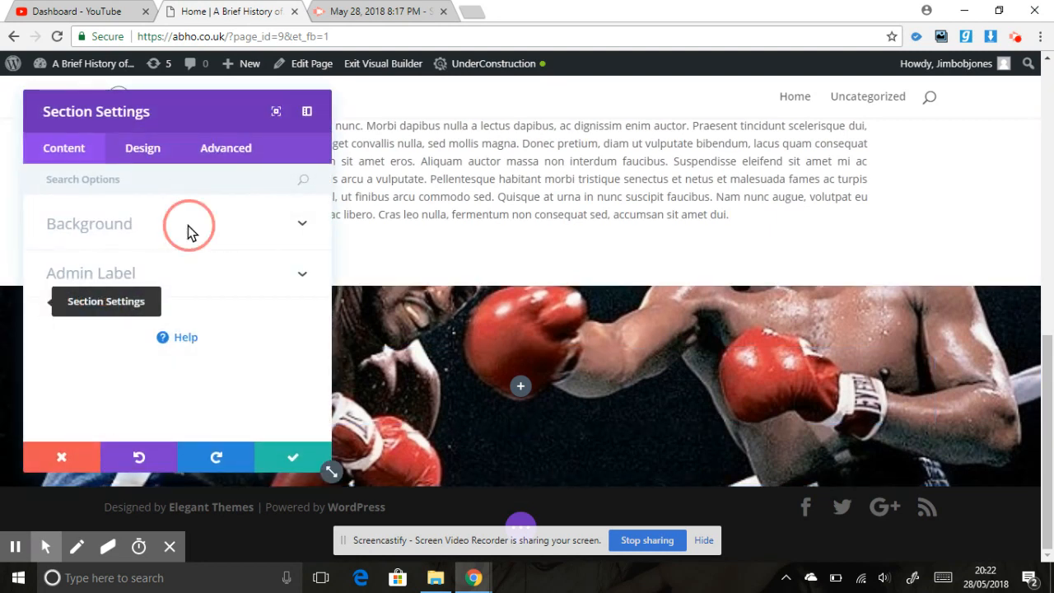
click(187, 226)
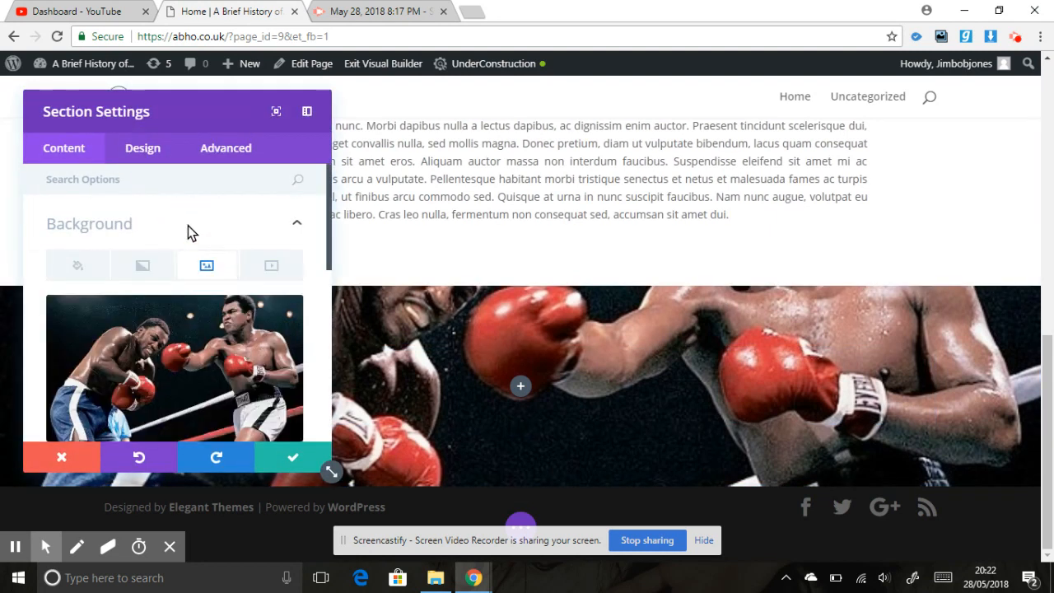
click(142, 268)
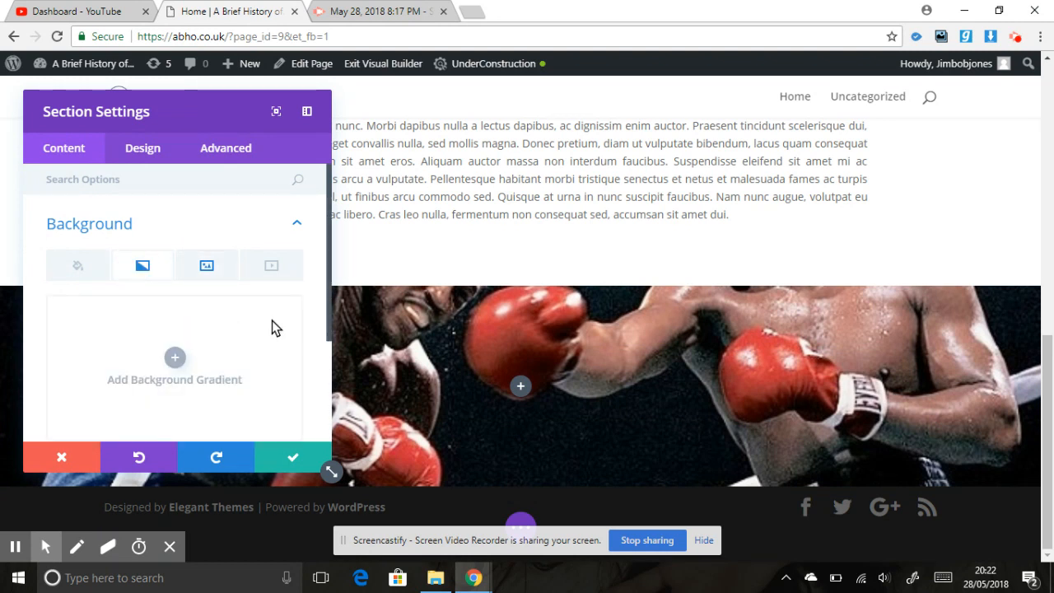
drag(328, 250, 321, 310)
click(175, 273)
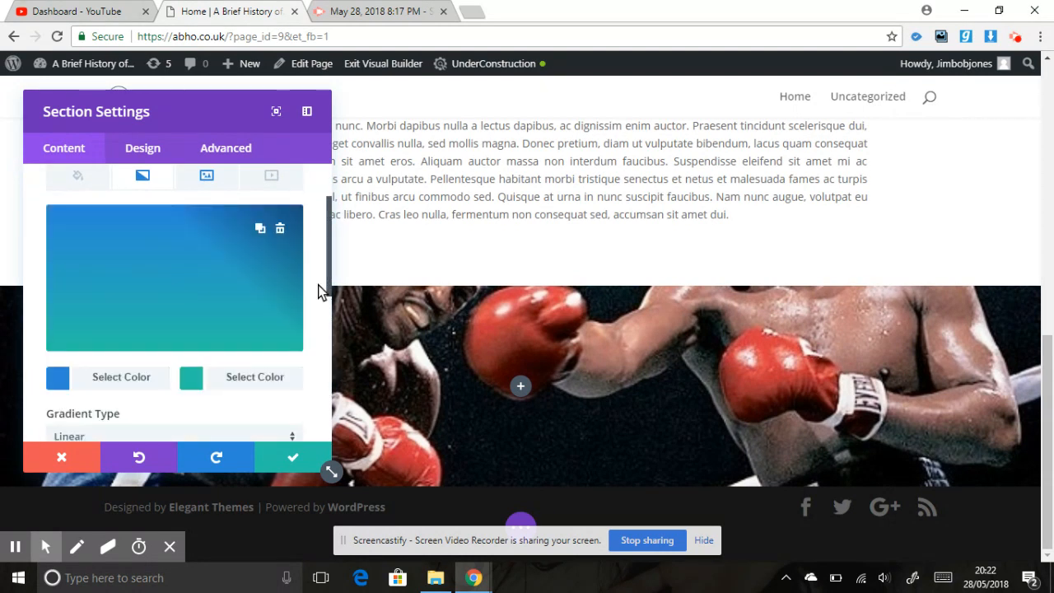
- Set the first colour of the background gradient to black
drag(327, 272, 326, 313)
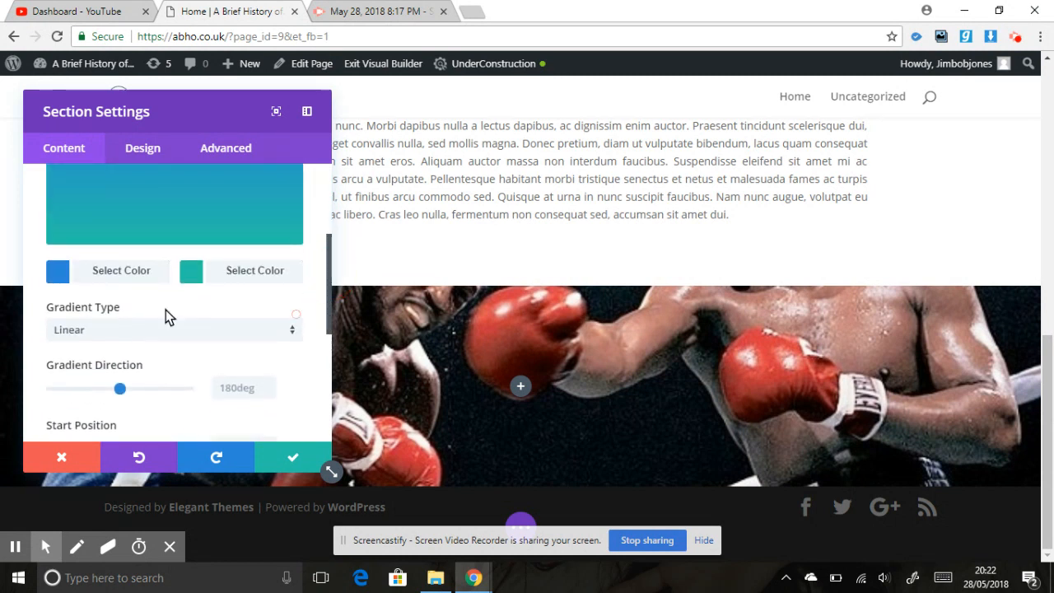
click(121, 274)
click(69, 247)
click(245, 278)
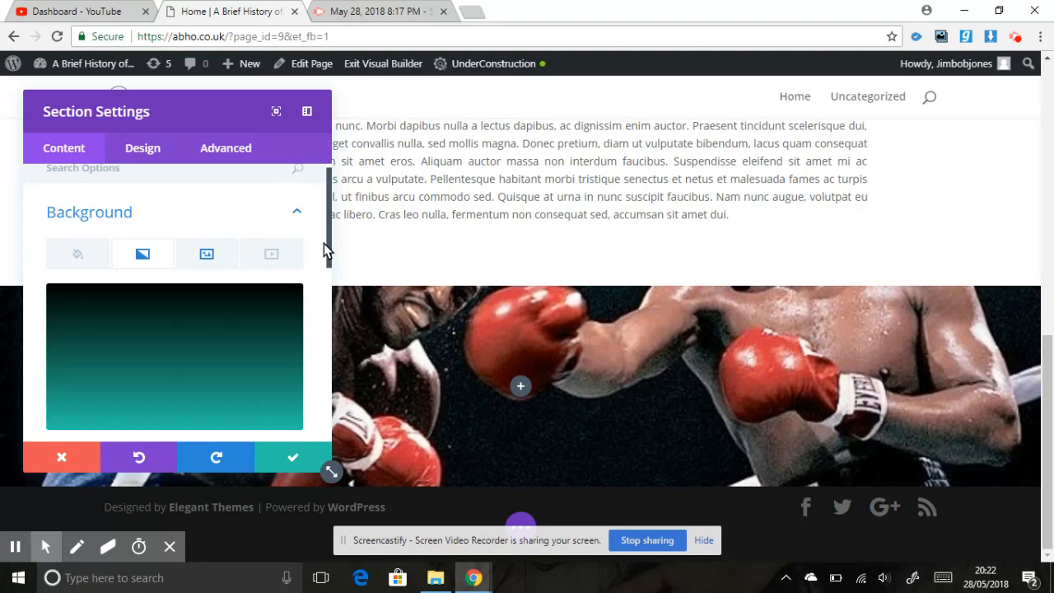
- Set the second gradient colour to semi-transparent black, rgba(0,0,0,0.29)
drag(328, 243, 305, 298)
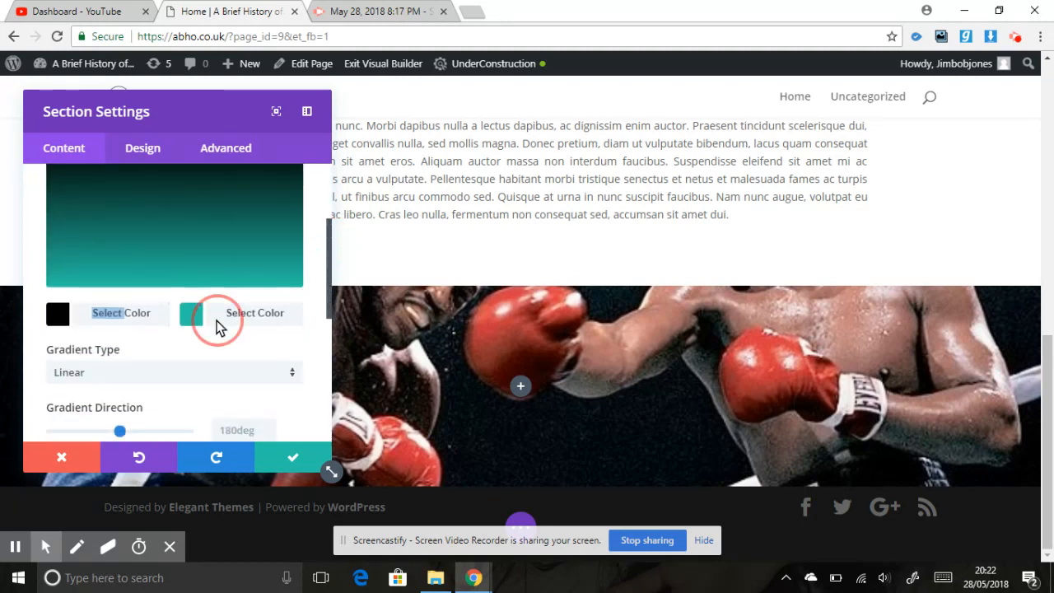
click(218, 323)
click(68, 288)
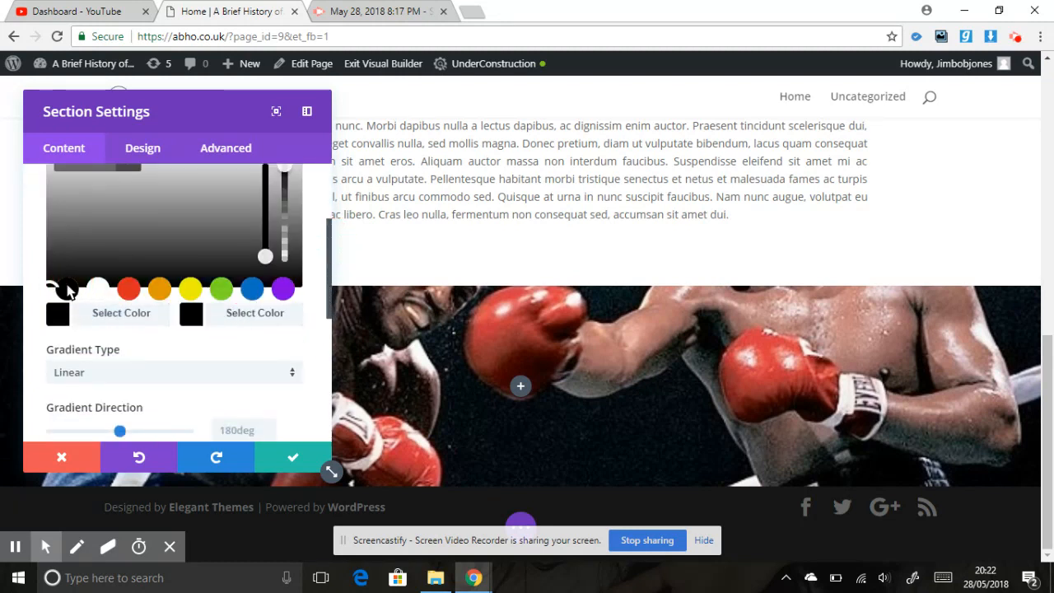
drag(329, 260, 323, 255)
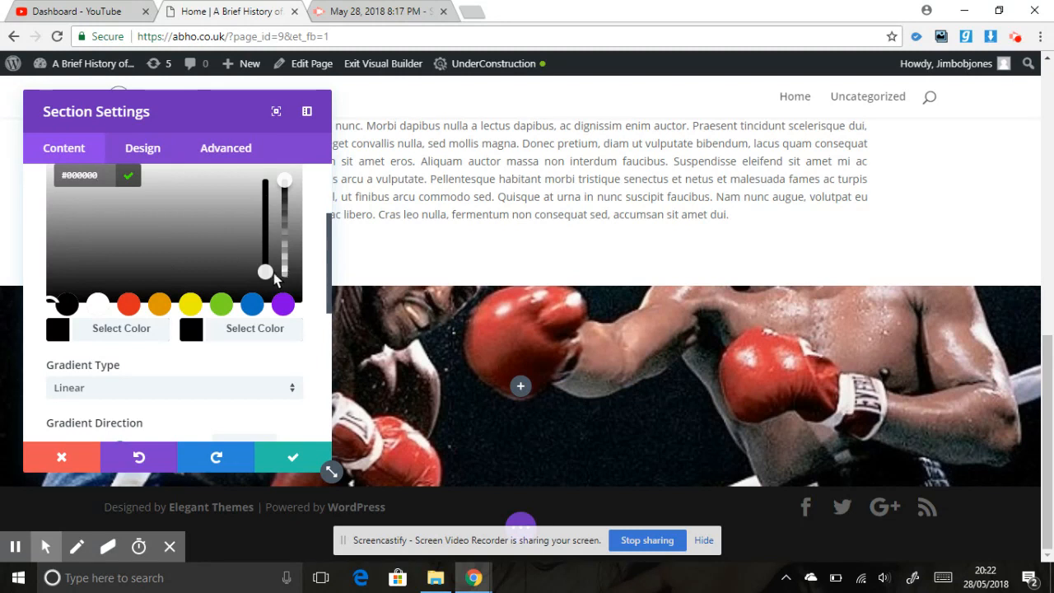
drag(270, 278, 262, 305)
click(287, 186)
drag(287, 216, 288, 260)
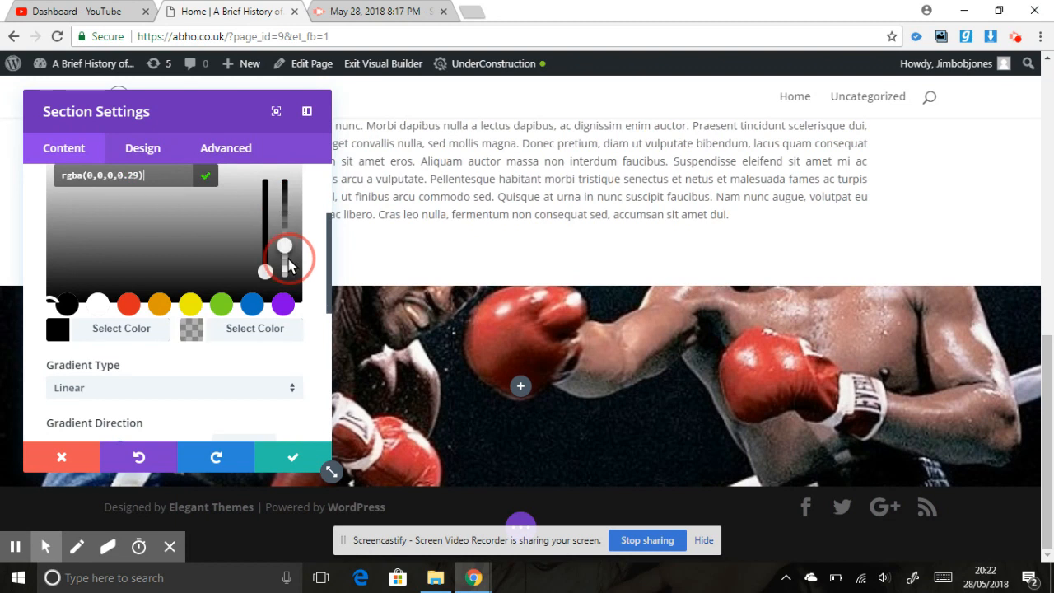
- Reduce the first gradient colour's opacity to rgba(0,0,0,0.64) and keep the gradient type Linear
click(93, 330)
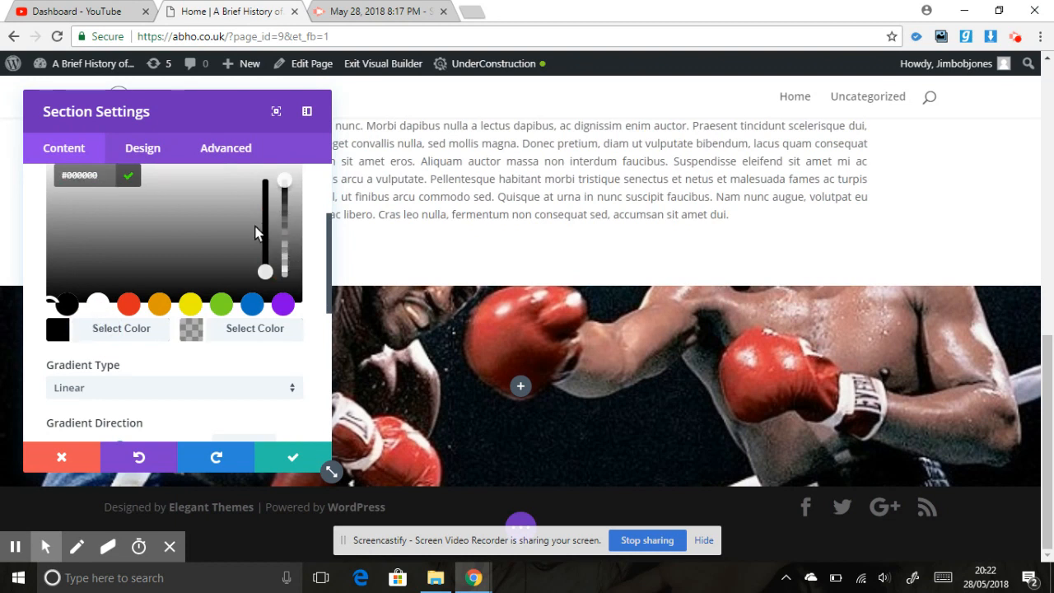
drag(284, 195, 285, 231)
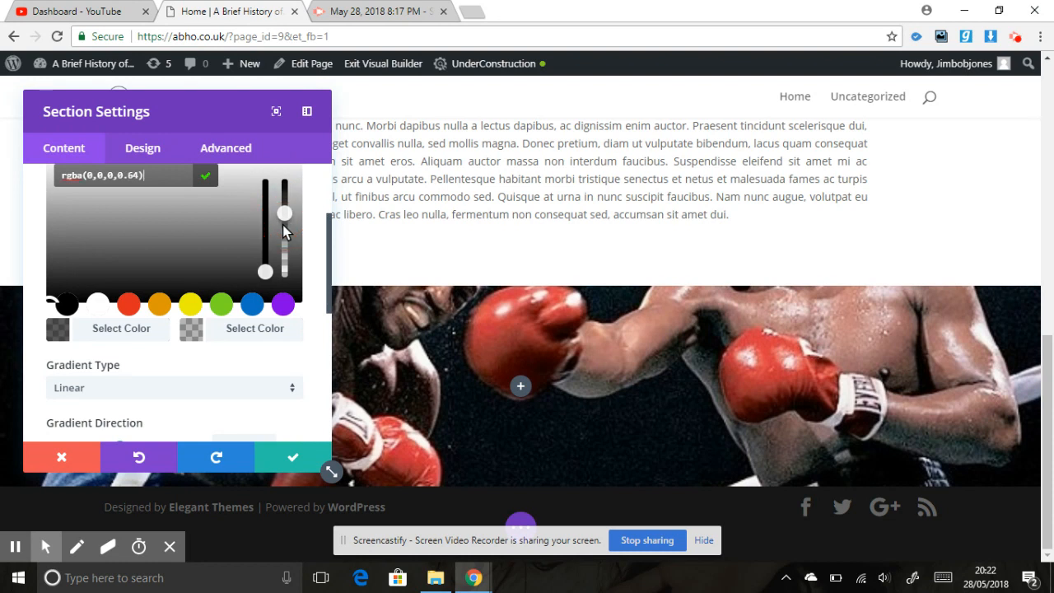
drag(329, 284, 329, 326)
click(257, 276)
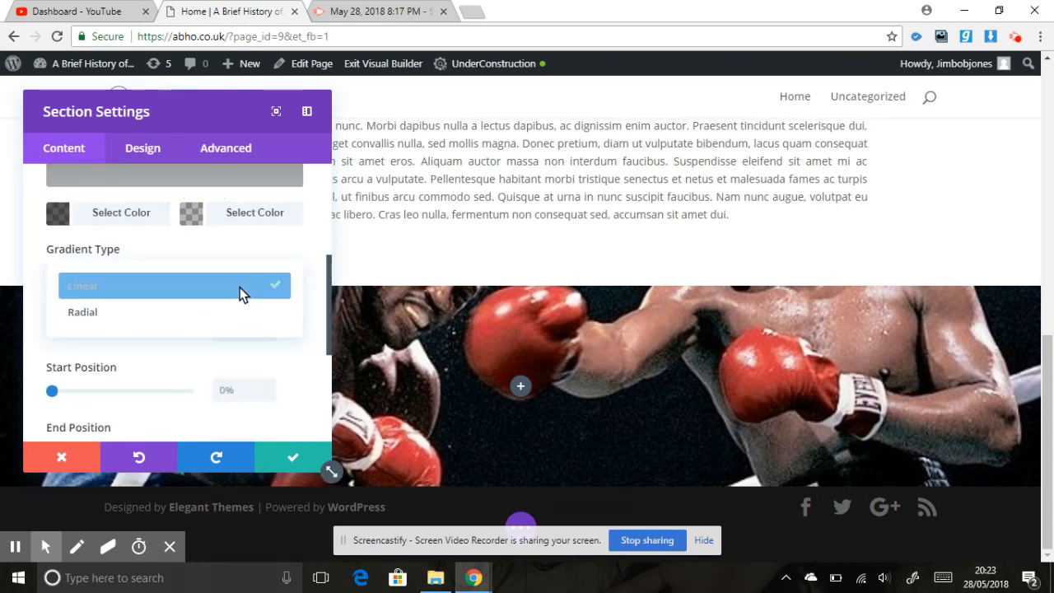
click(236, 285)
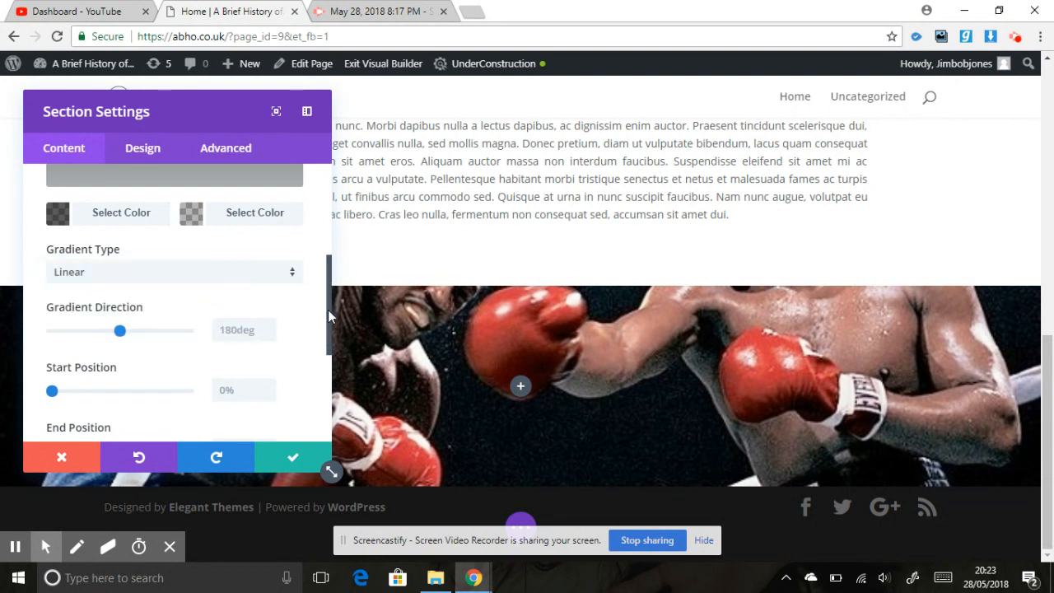
drag(327, 323, 328, 357)
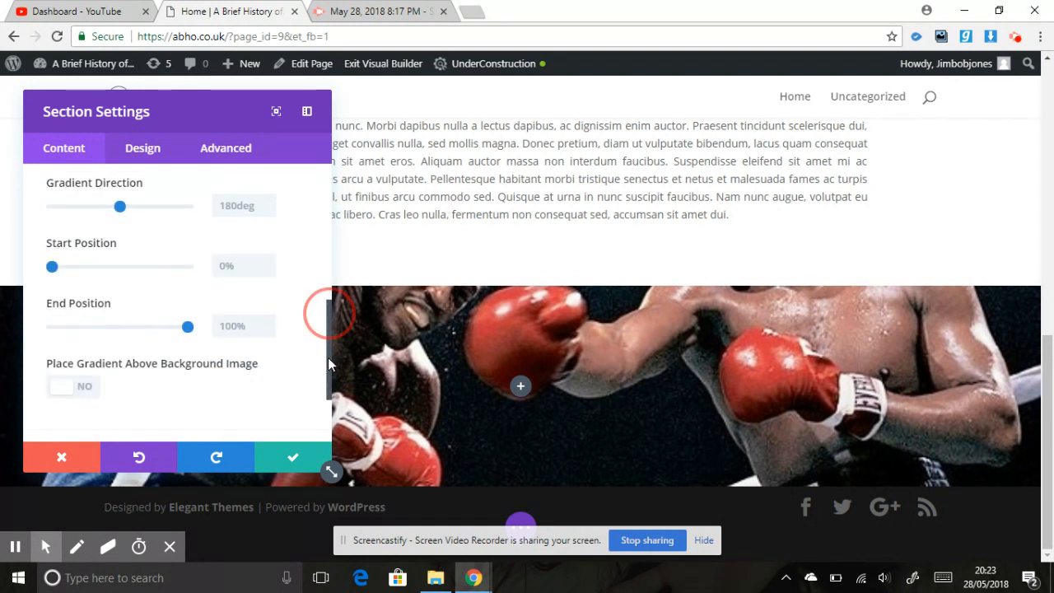
- Place the gradient above the background image and save the section settings
click(72, 389)
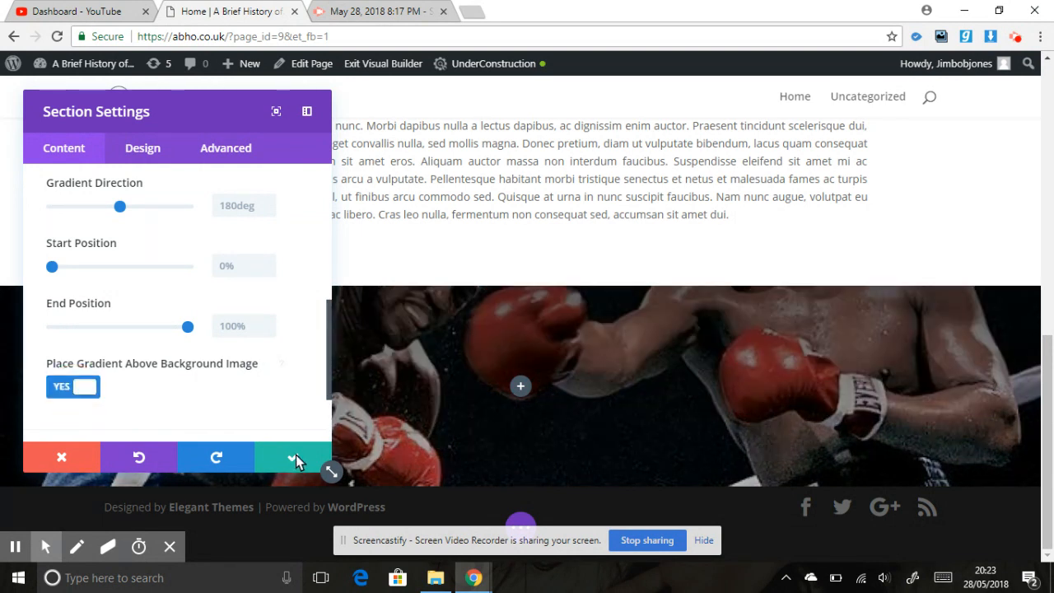
click(764, 407)
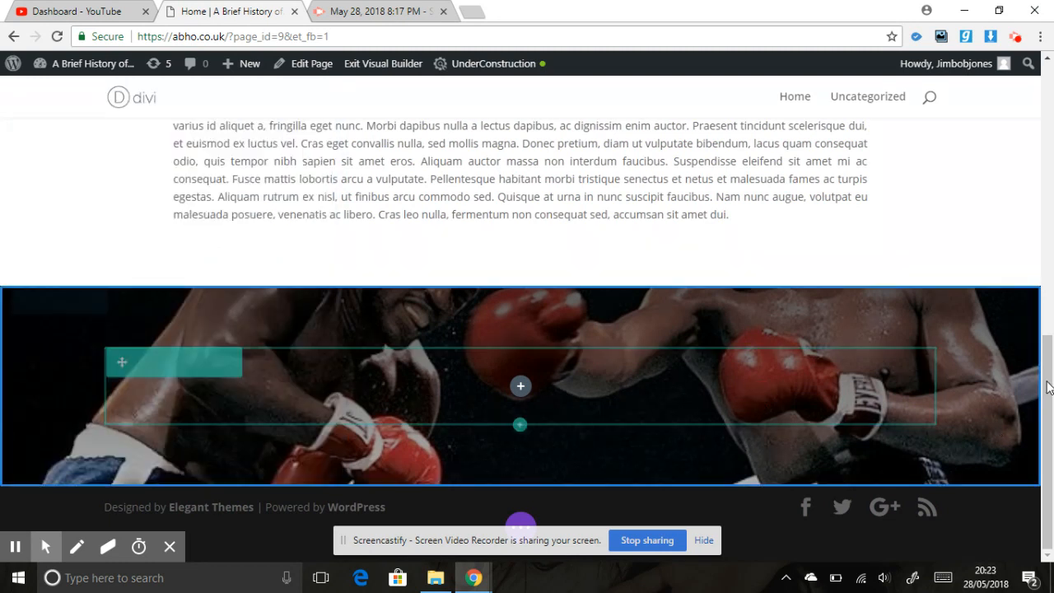
- Insert a Blurb module into the boxing section's row and save it with its default content
drag(1048, 397, 1052, 427)
click(521, 386)
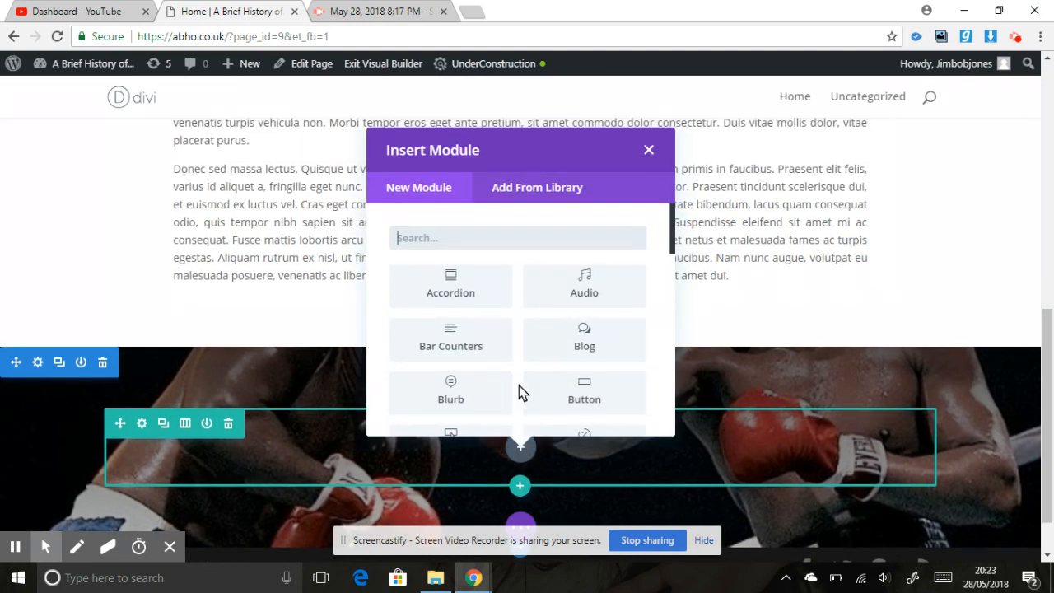
click(469, 400)
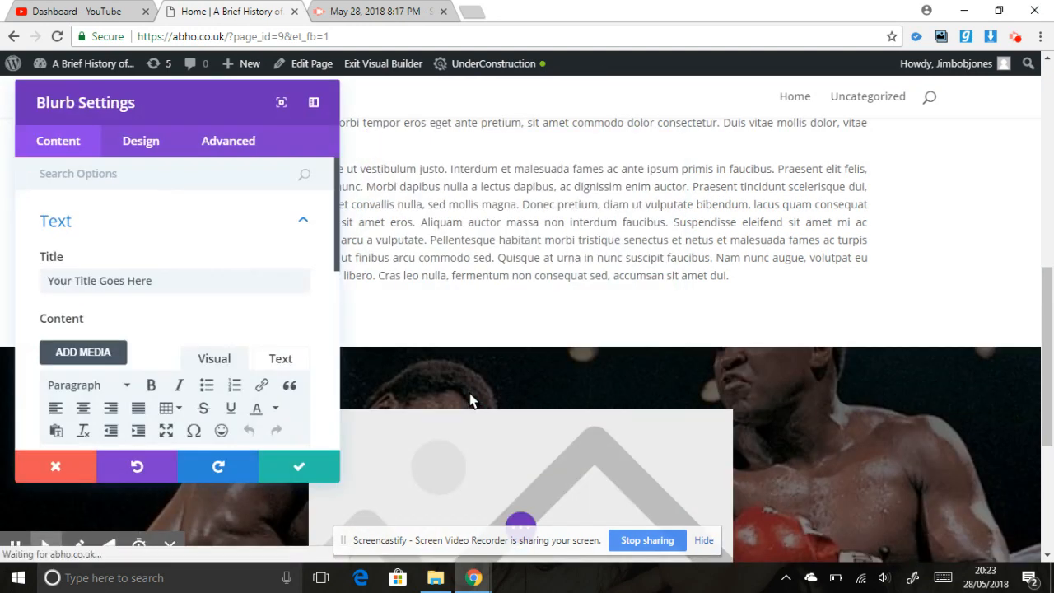
click(293, 454)
- Reopen the blurb's settings and remove its placeholder image
drag(1048, 356, 1048, 489)
mouse_move(519, 216)
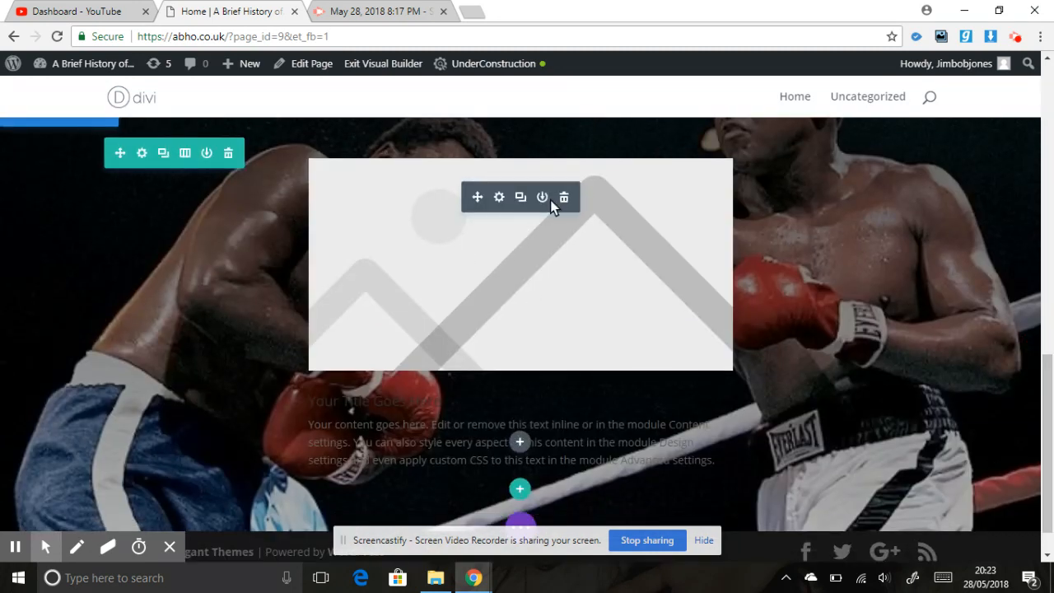
click(496, 198)
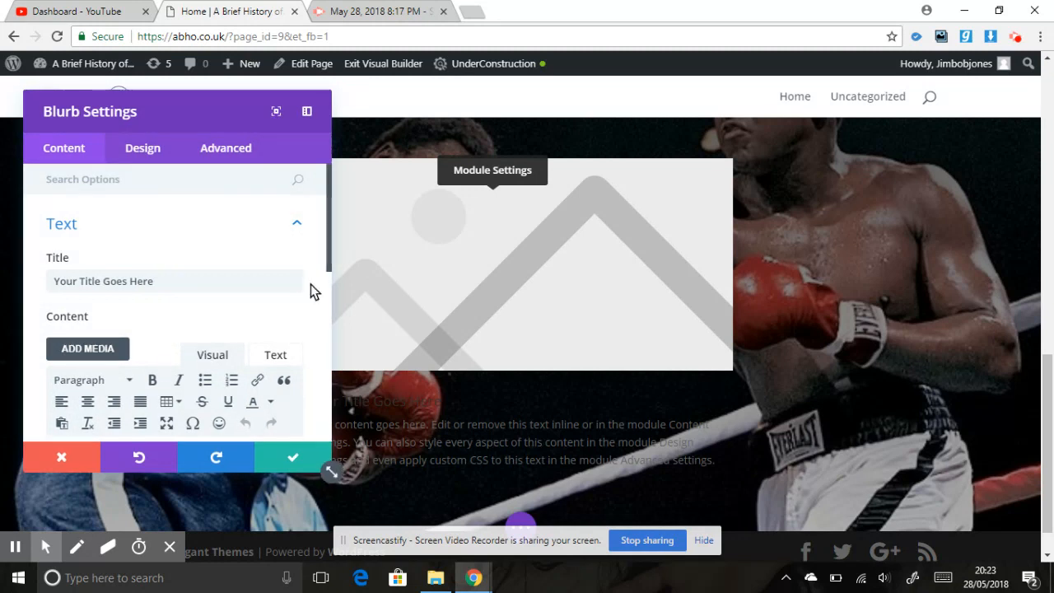
drag(328, 253, 321, 376)
click(266, 362)
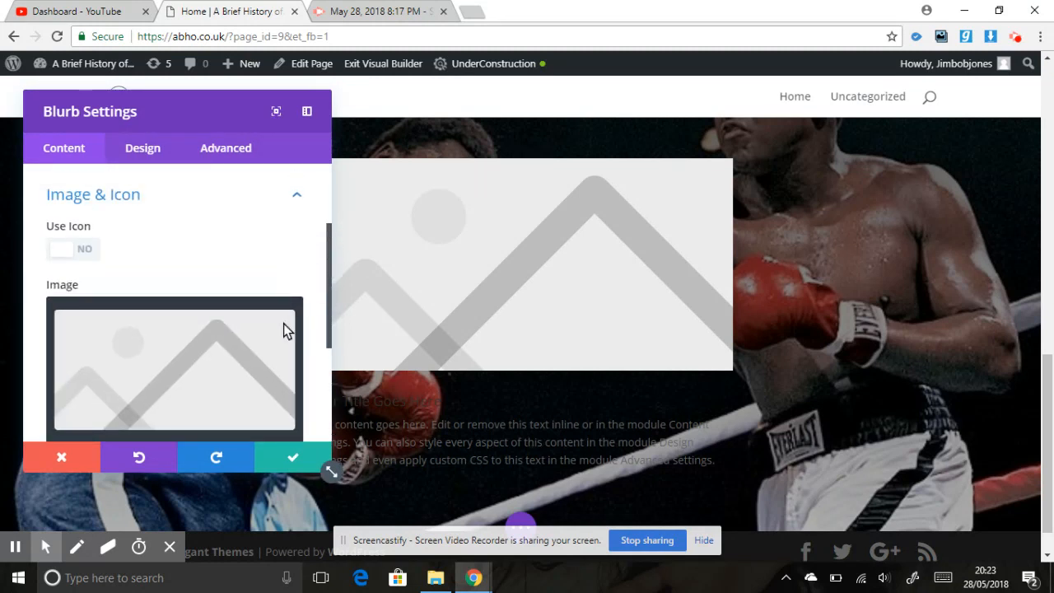
click(281, 323)
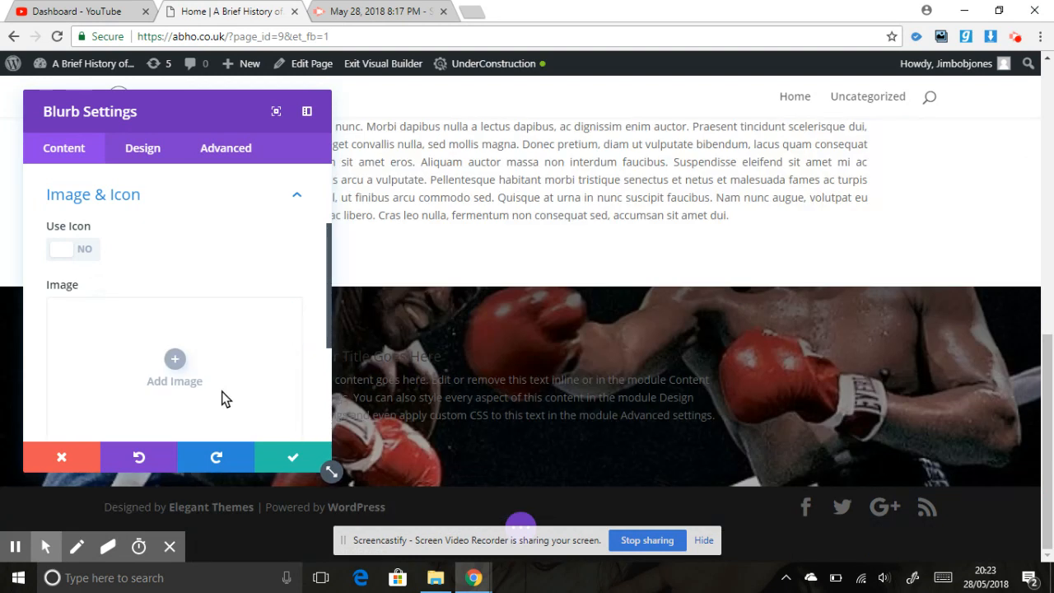
- Delete all the placeholder body text from the blurb's content
drag(326, 345, 322, 242)
drag(327, 311, 326, 218)
click(153, 228)
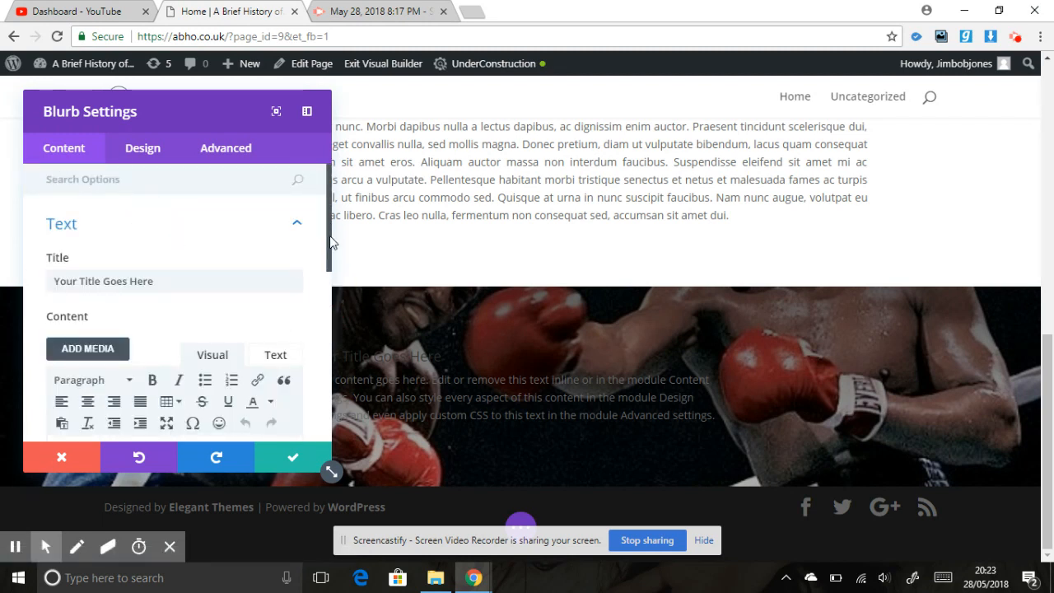
drag(328, 242, 329, 302)
click(208, 344)
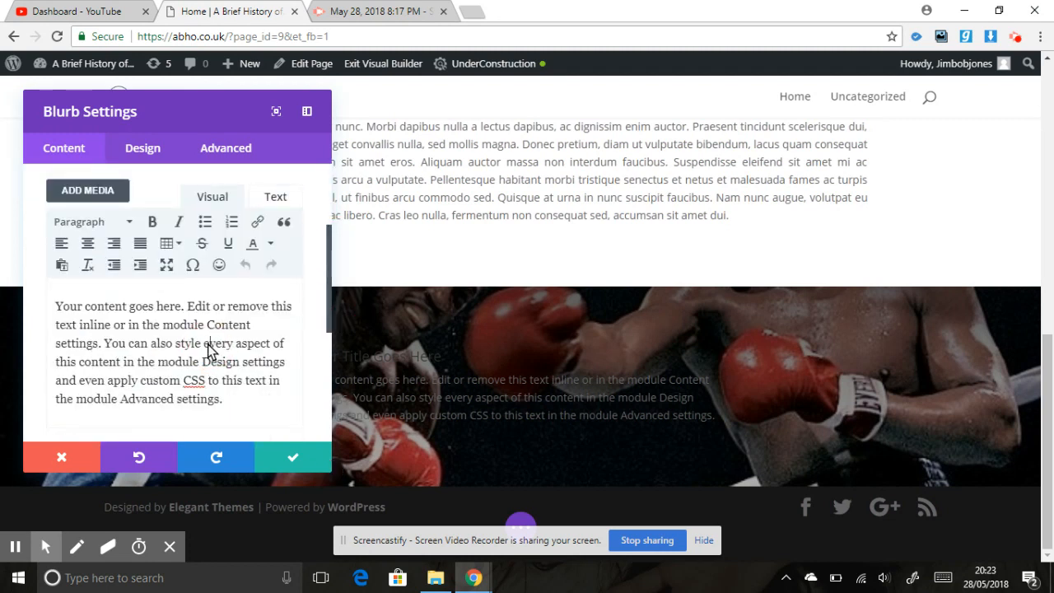
key(ctrl+a)
key(BackSpace)
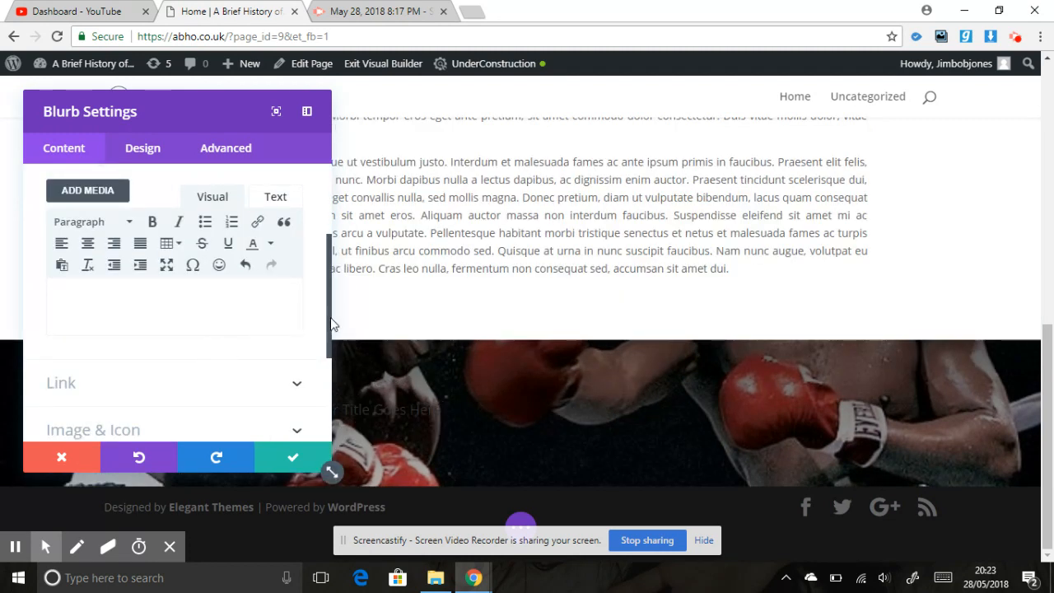
- Replace the blurb's title with "Who's the greatest historical figure of all time ?"
drag(329, 333, 329, 266)
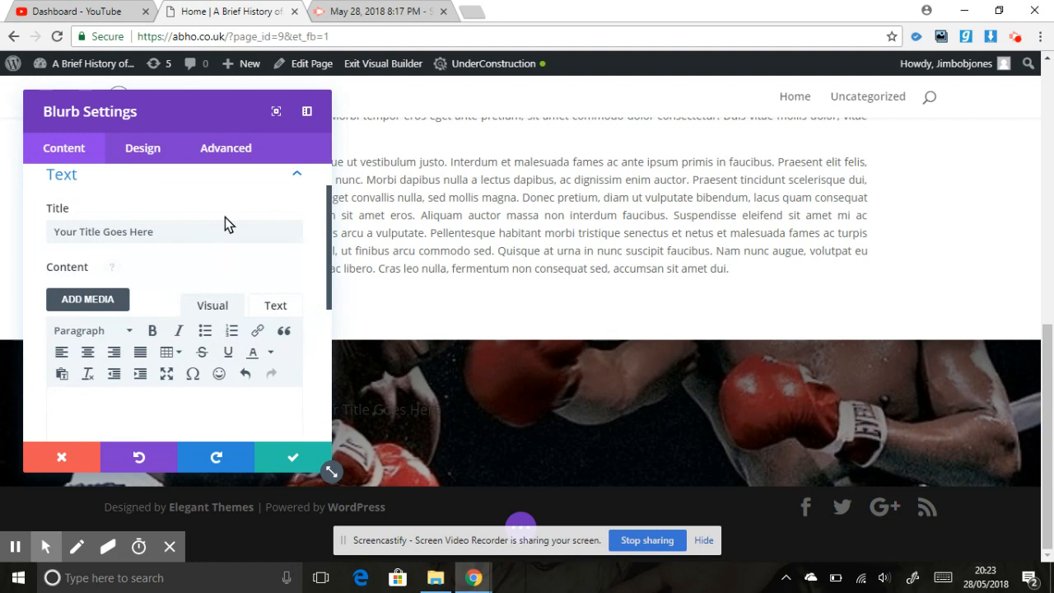
drag(209, 232, 2, 224)
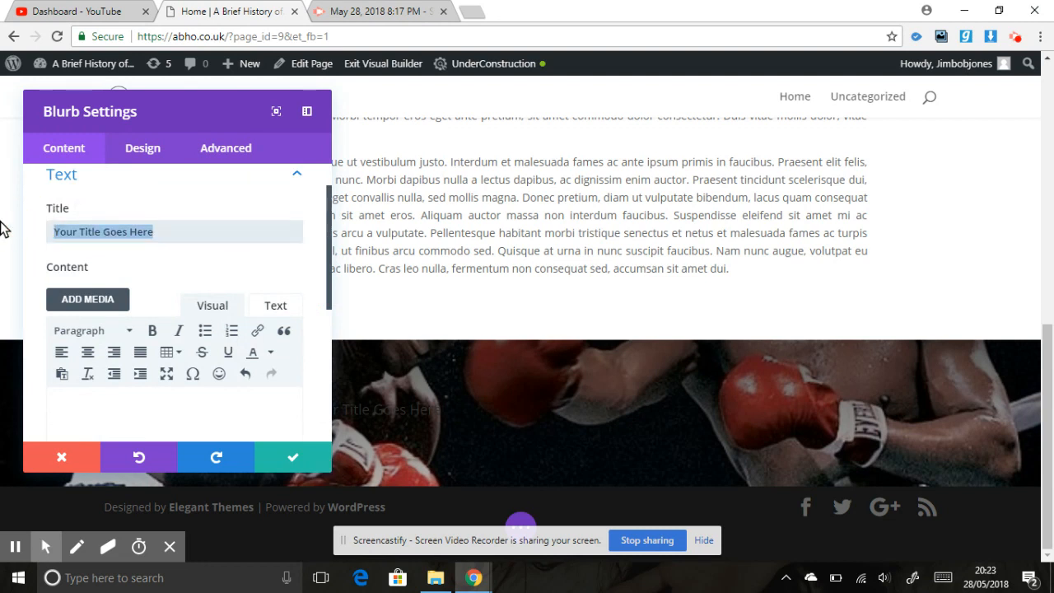
text(Who's)
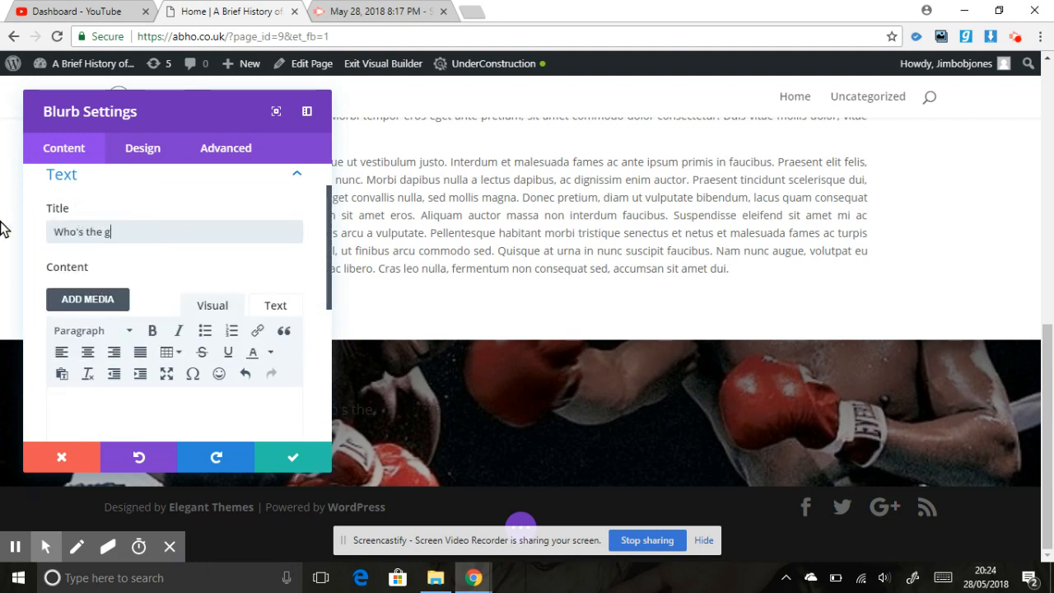
text( the greates)
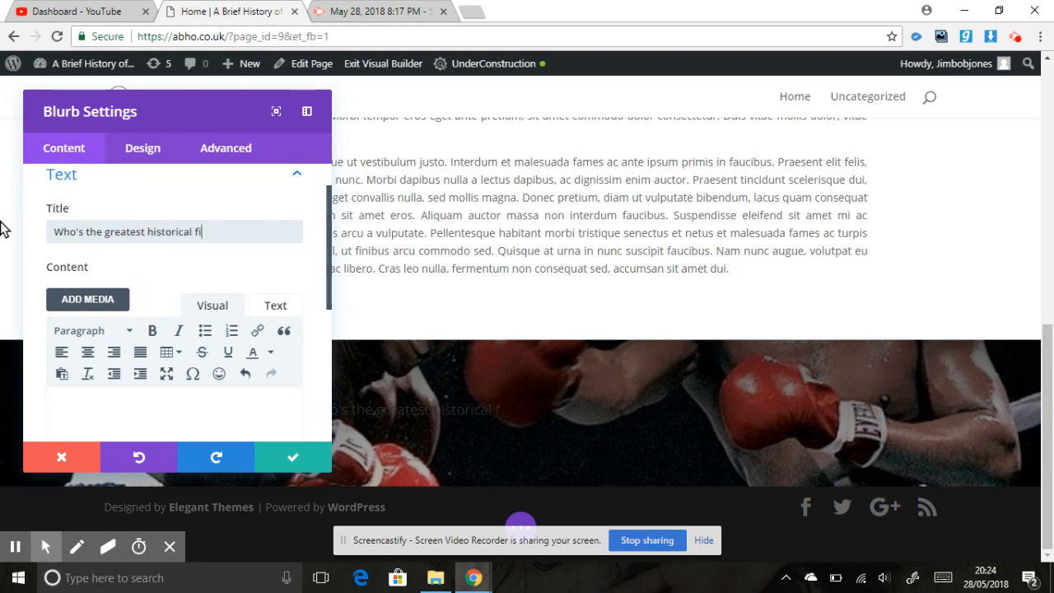
text(e of all time ?)
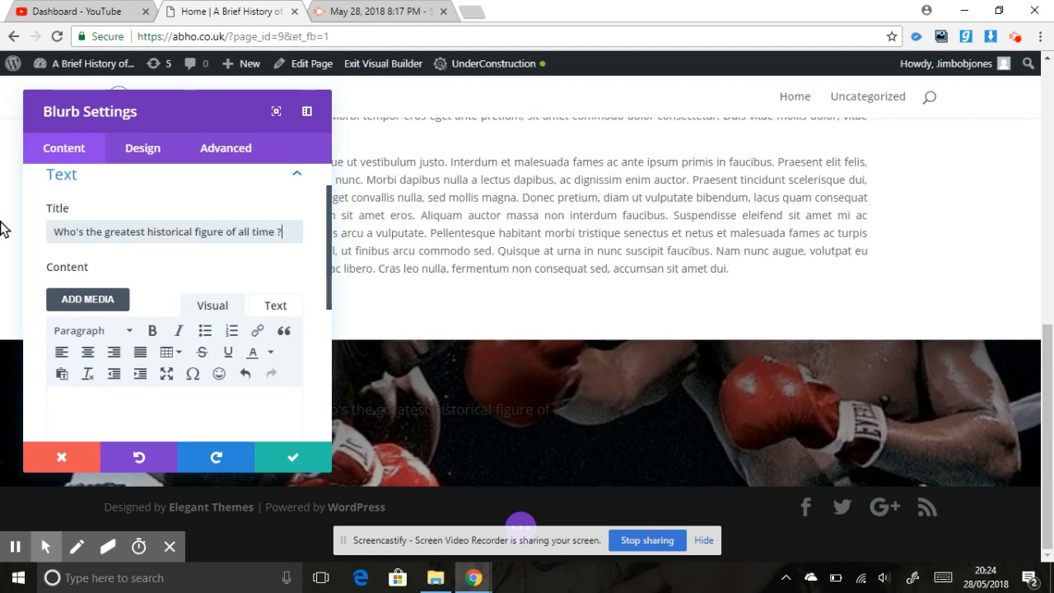
- Set the blurb title's heading level to H2 and its font to Abril Fatface
click(122, 151)
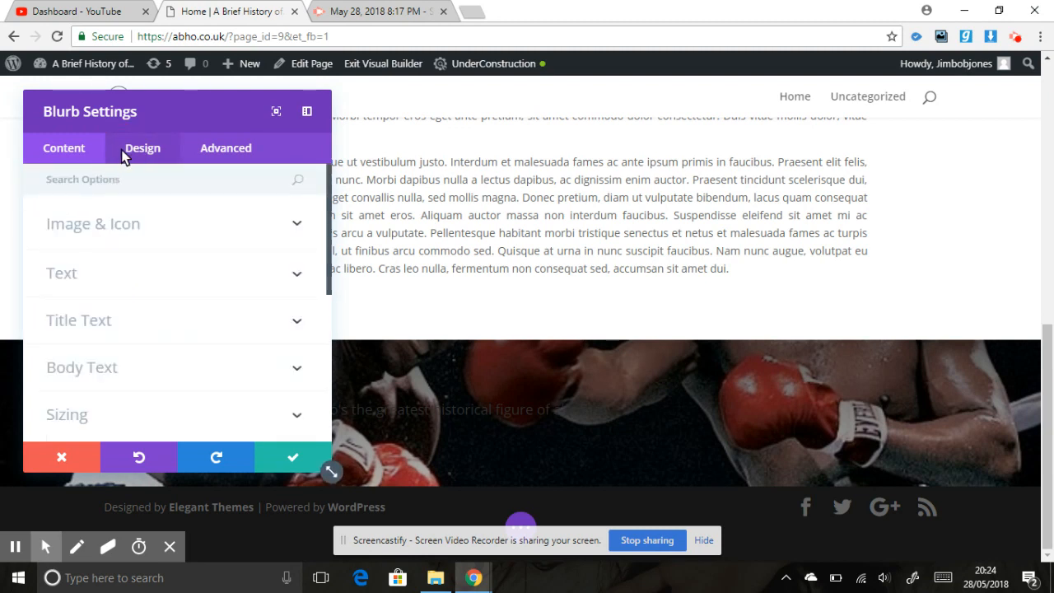
click(143, 318)
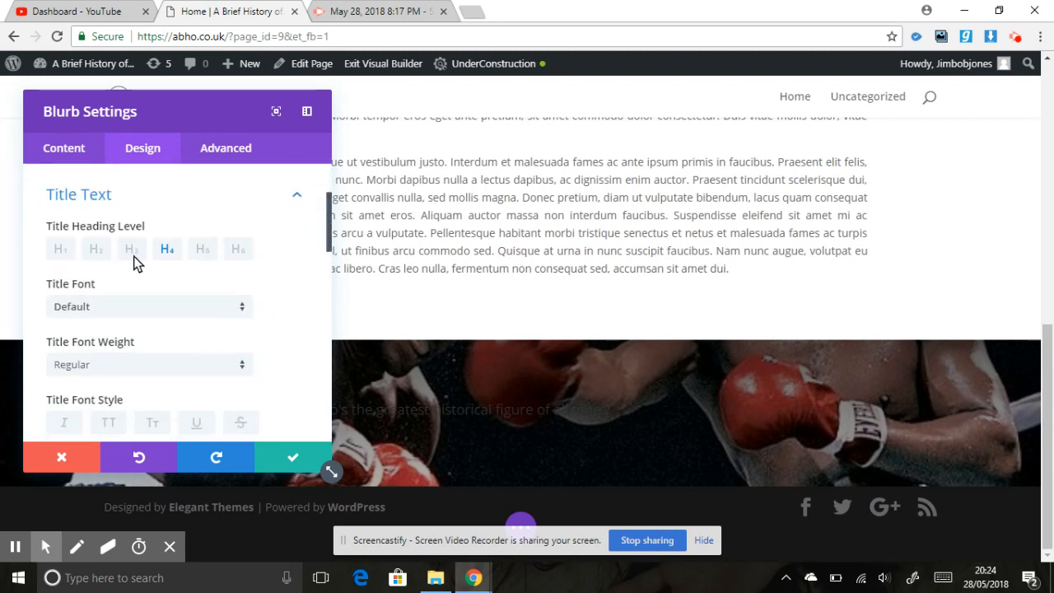
click(102, 250)
click(155, 311)
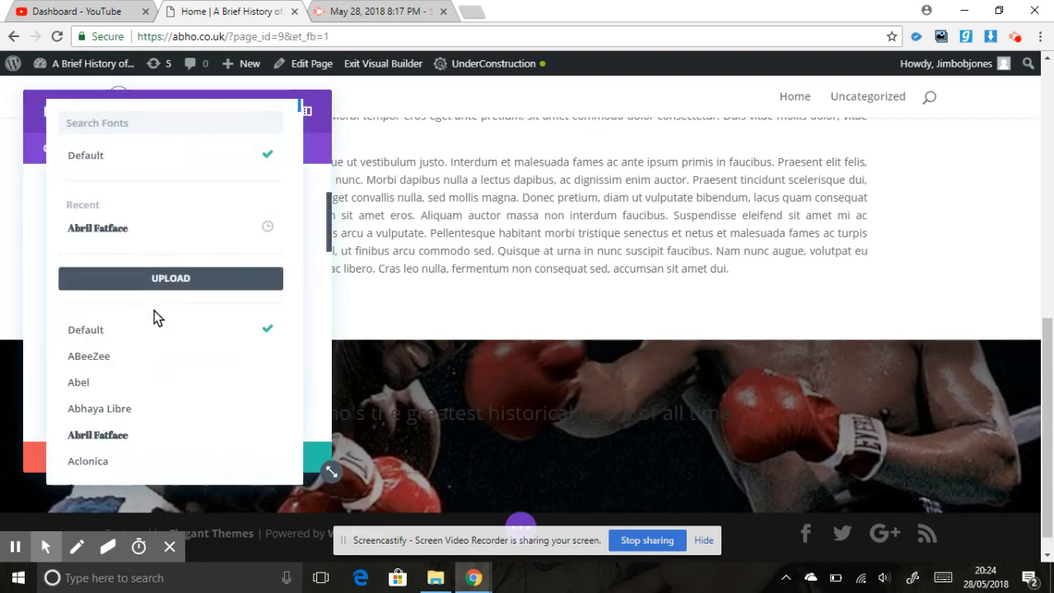
click(126, 231)
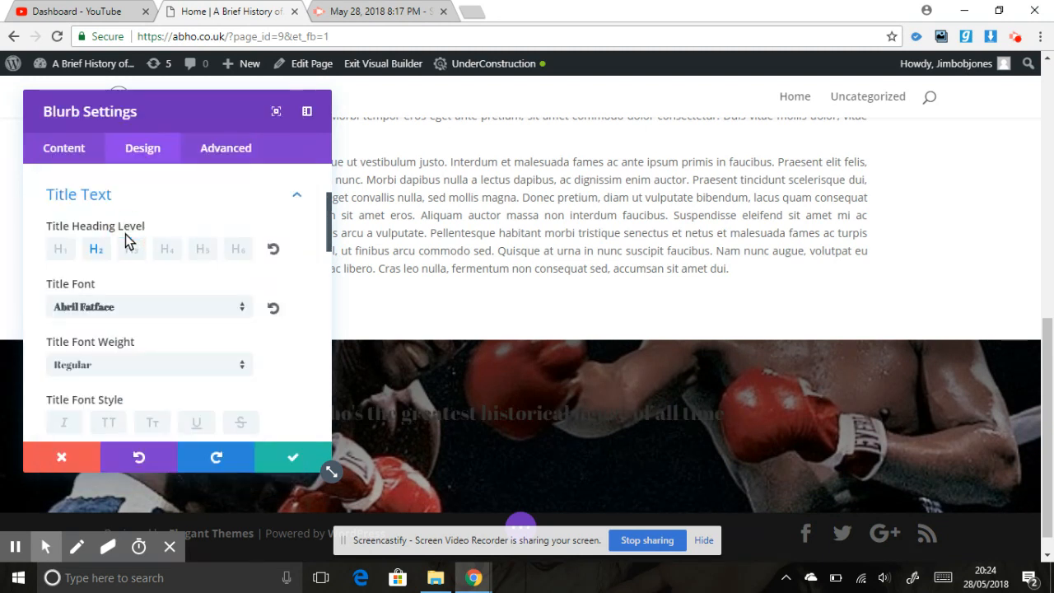
- Format the blurb title as centred white text with a size of 50px
click(328, 262)
click(330, 288)
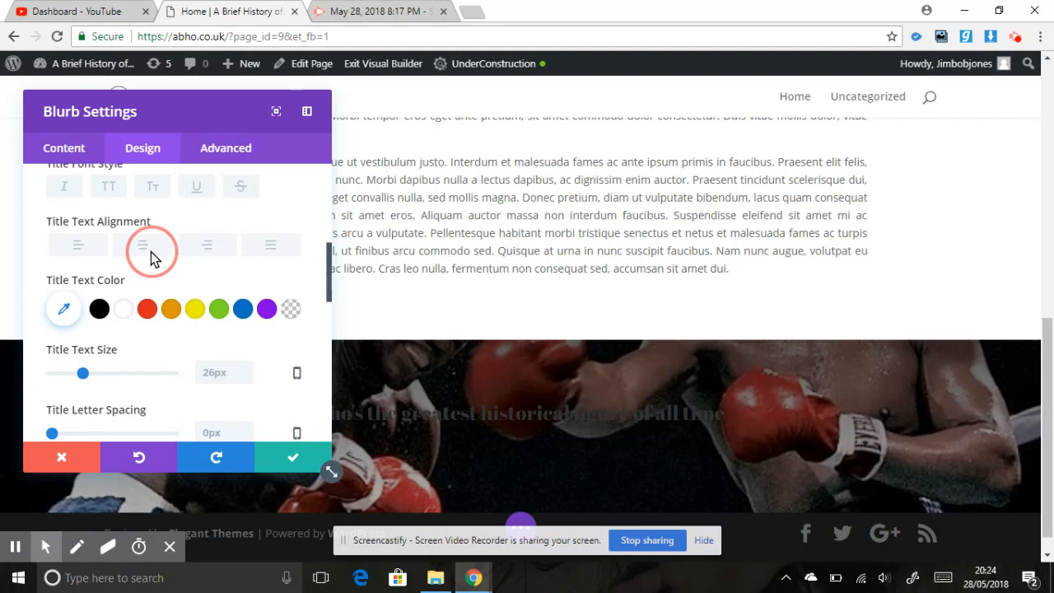
click(150, 256)
click(125, 309)
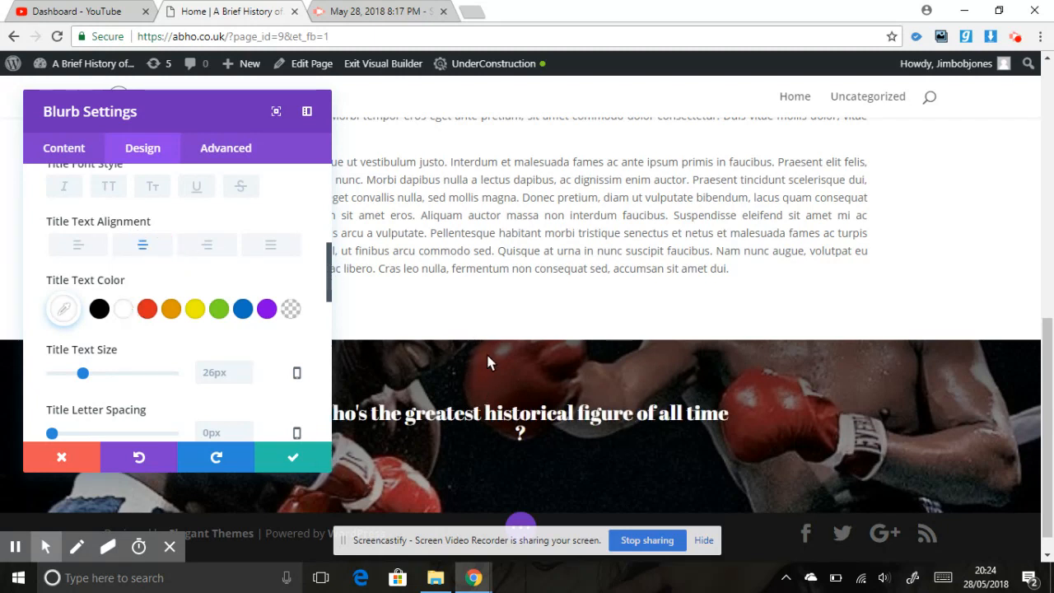
drag(330, 265, 330, 285)
click(236, 284)
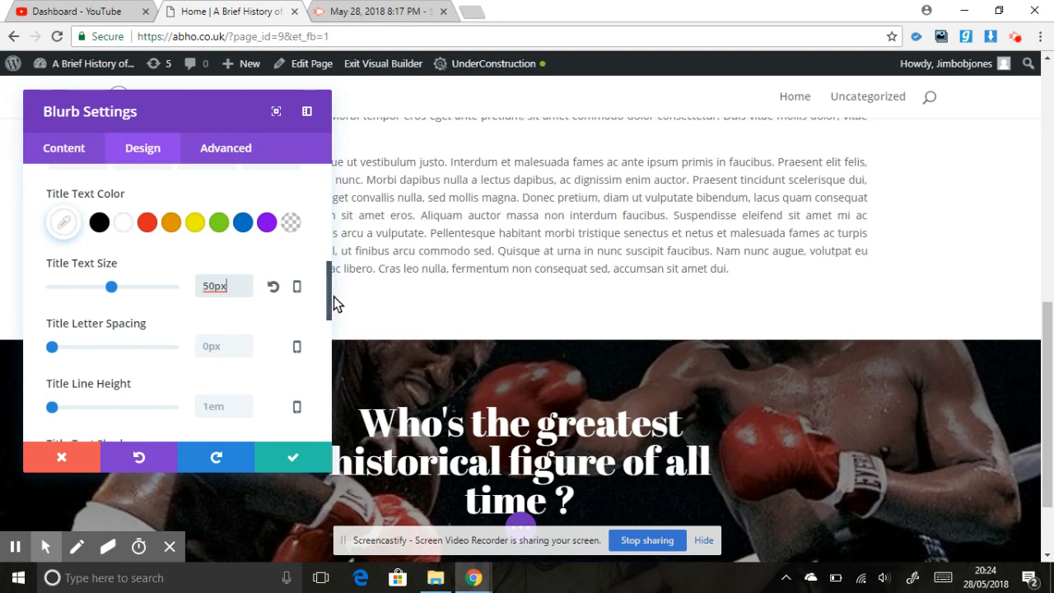
- Set the blurb's content width to 900px and save the module settings
drag(330, 298, 327, 372)
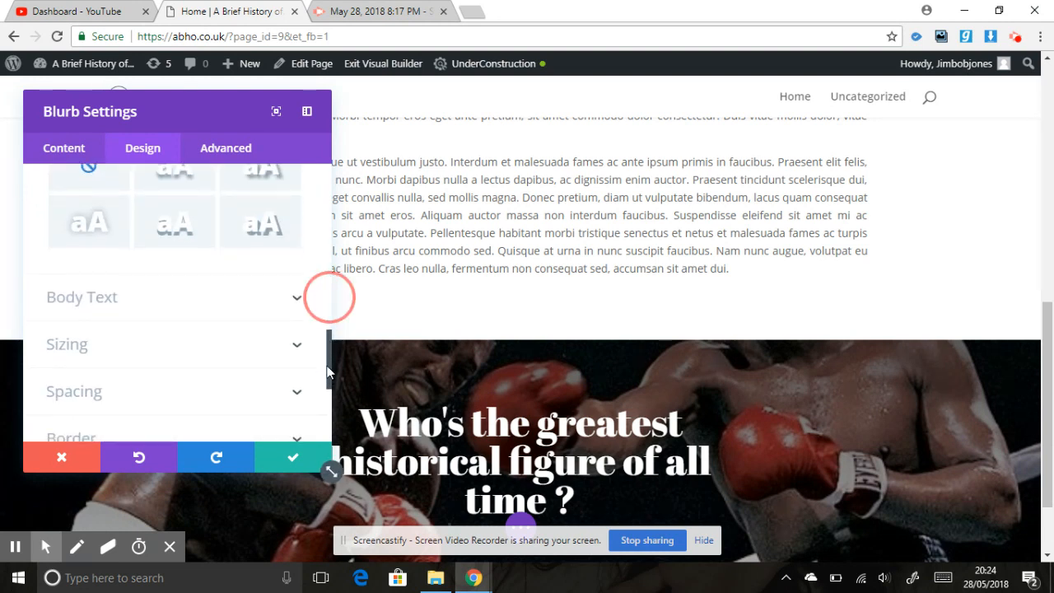
click(197, 354)
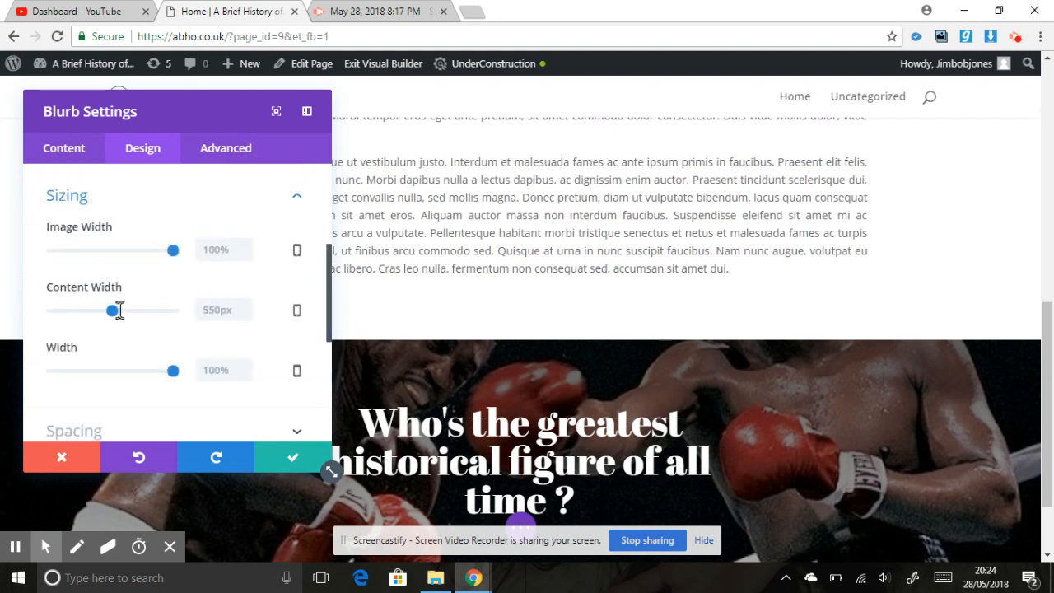
click(212, 309)
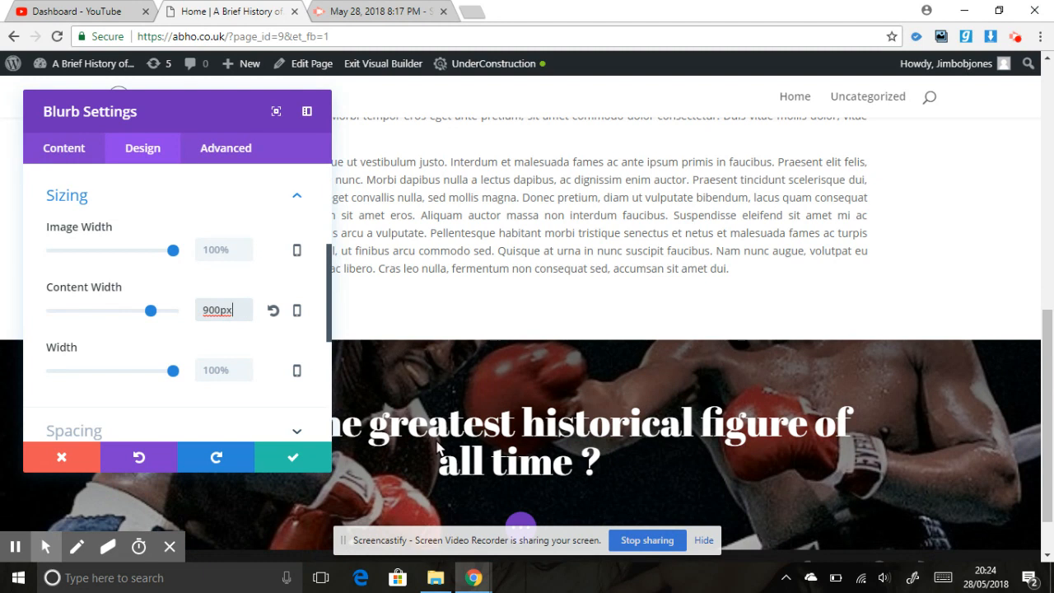
click(299, 457)
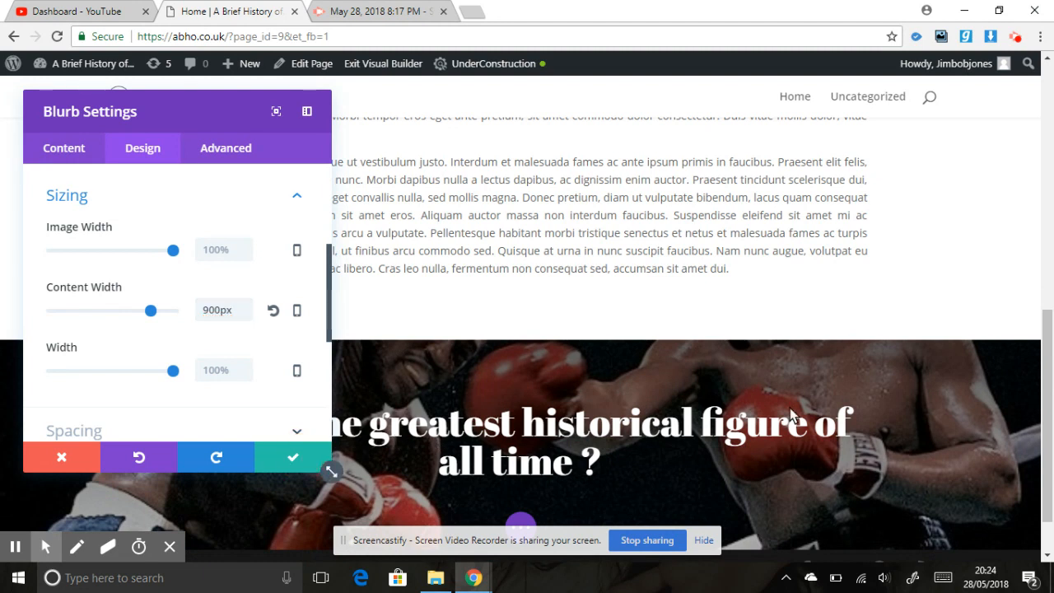
scroll(1051, 473, down, 1)
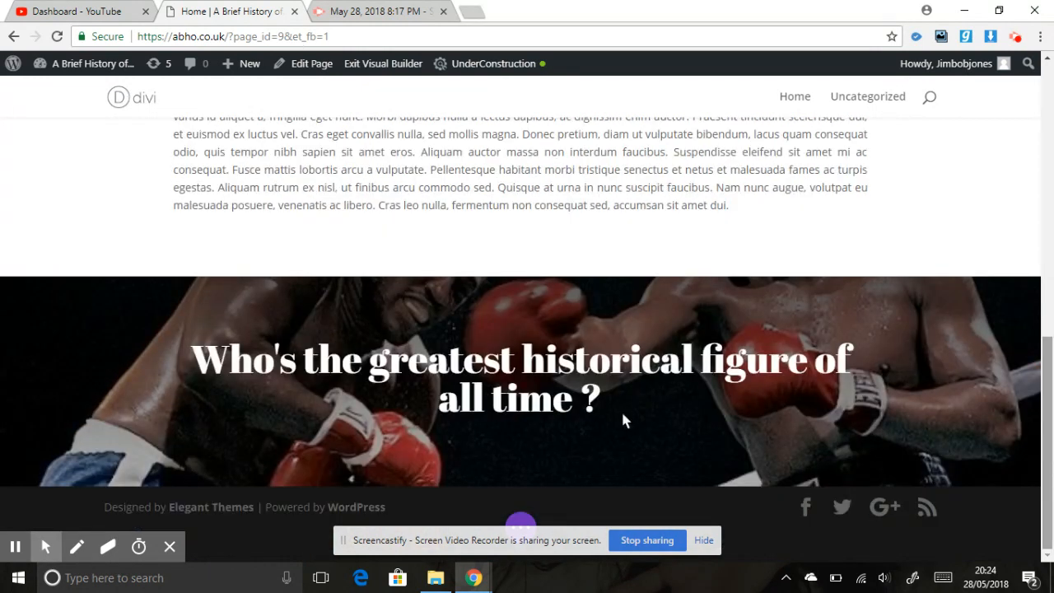
mouse_move(623, 415)
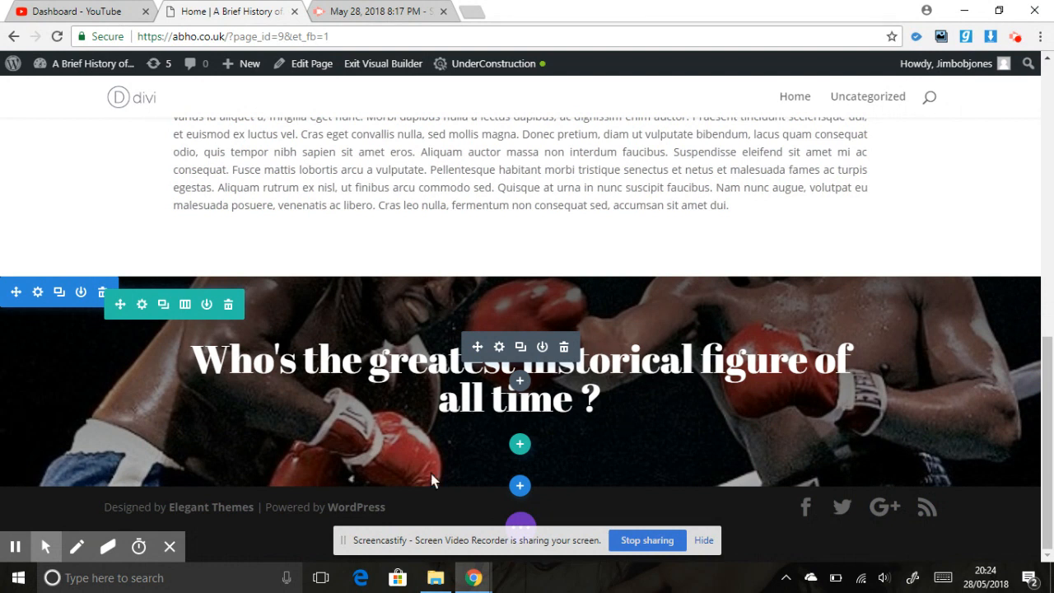
click(15, 546)
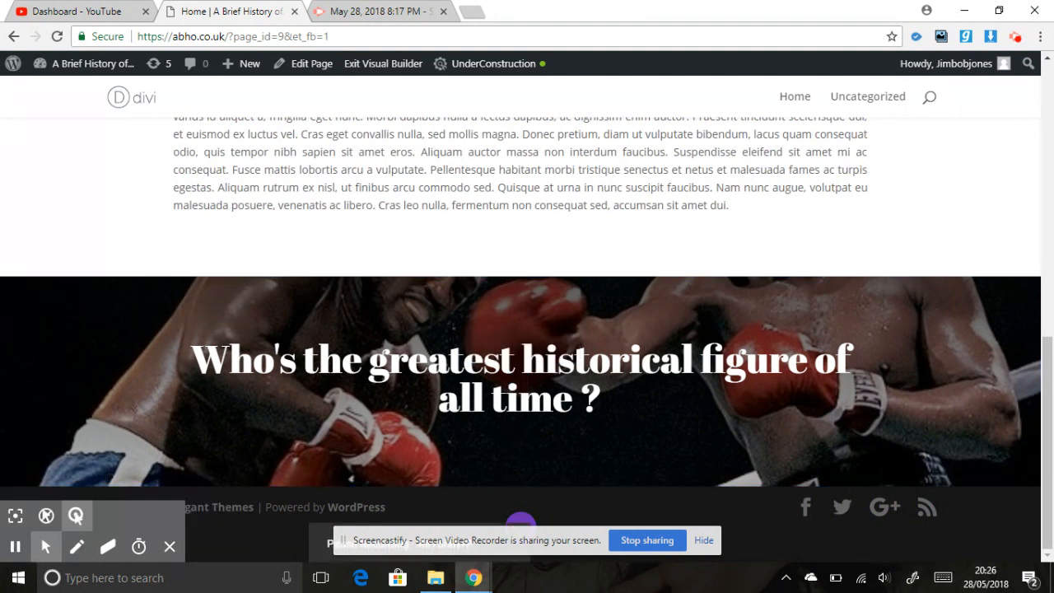
- Set the boxing section's top custom padding to 200px
mouse_move(286, 403)
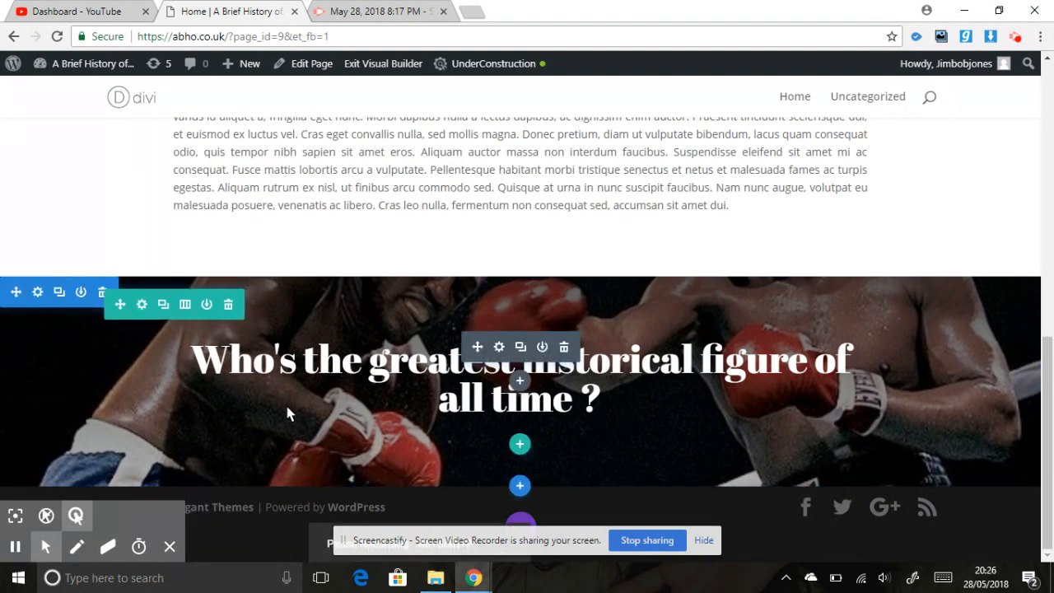
click(38, 292)
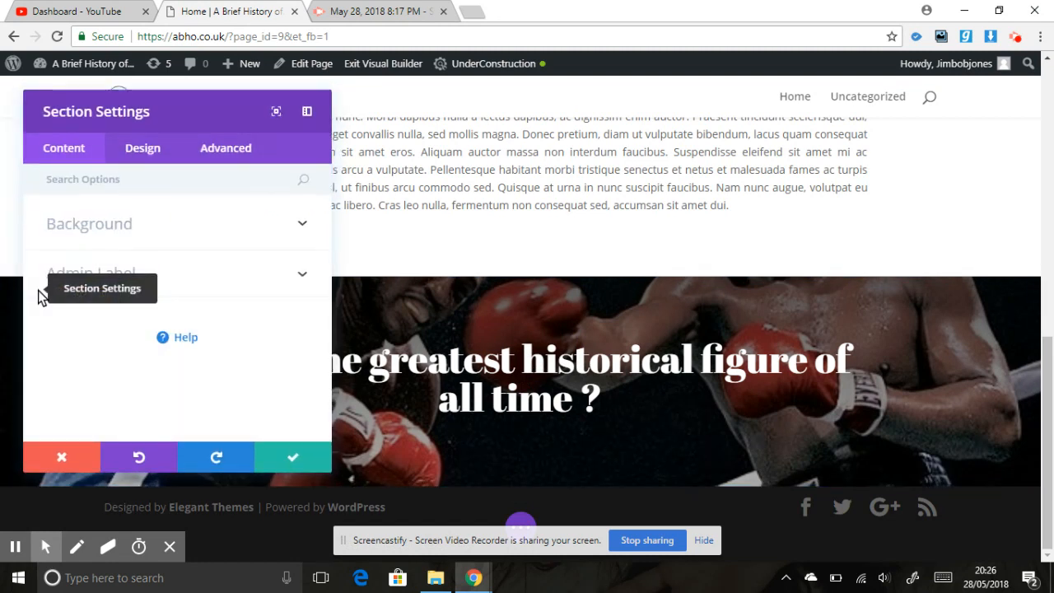
click(160, 142)
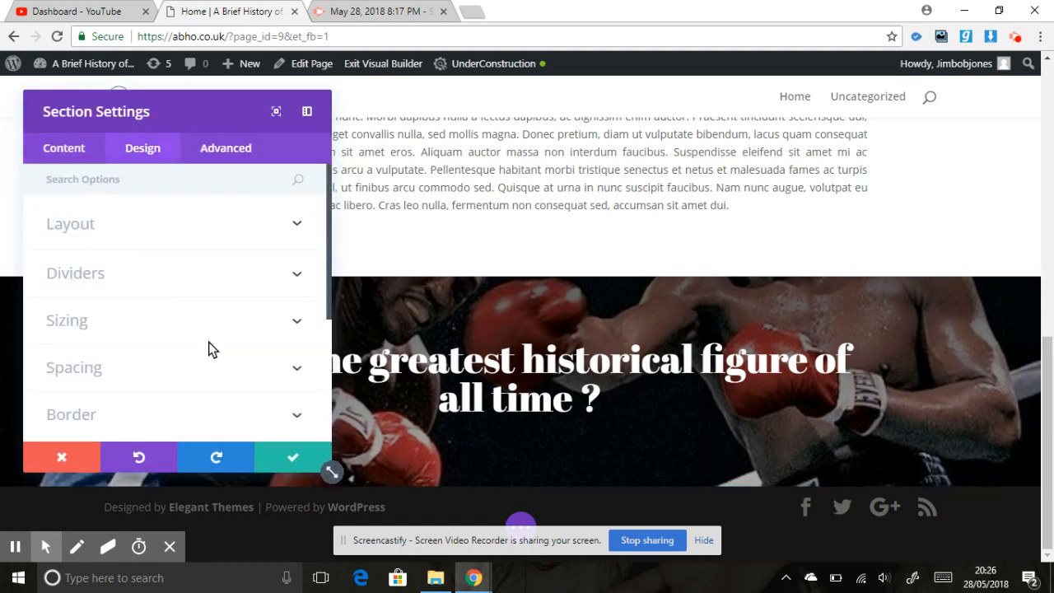
click(194, 364)
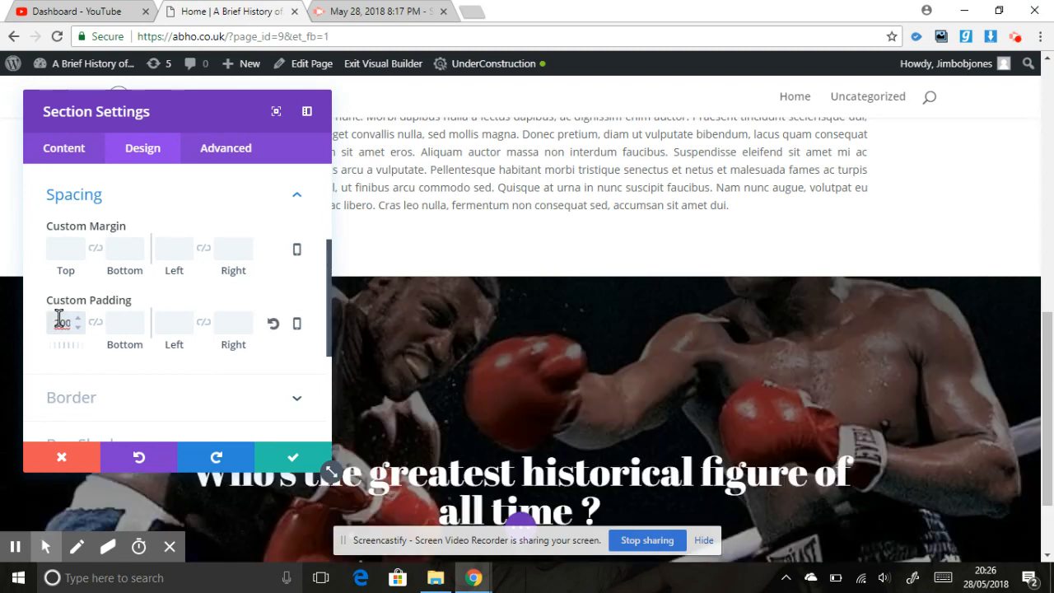
scroll(1050, 414, down, 2)
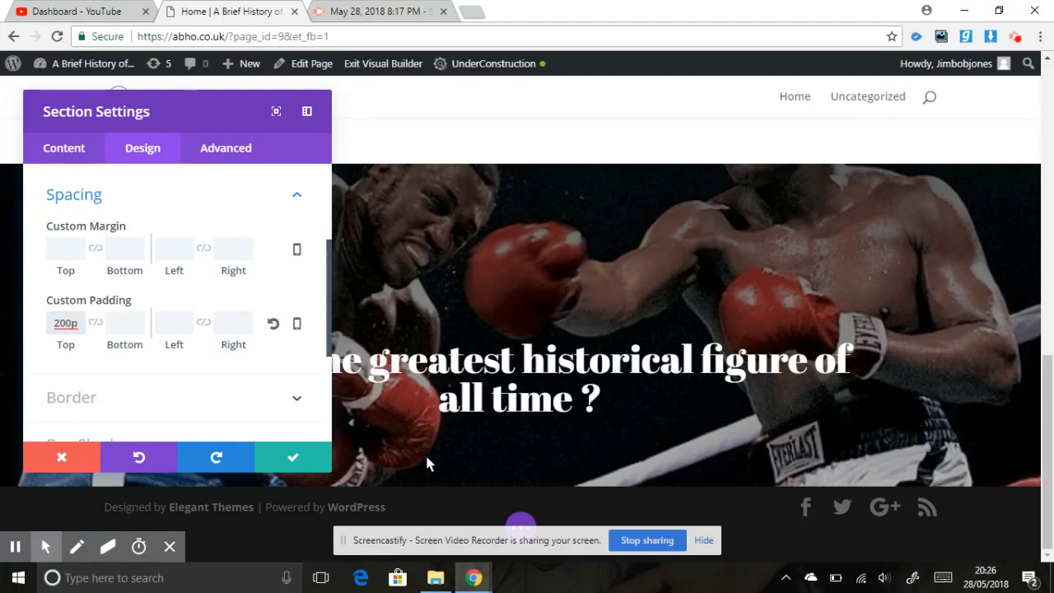
- Set the boxing section's bottom custom padding to 200px
click(119, 323)
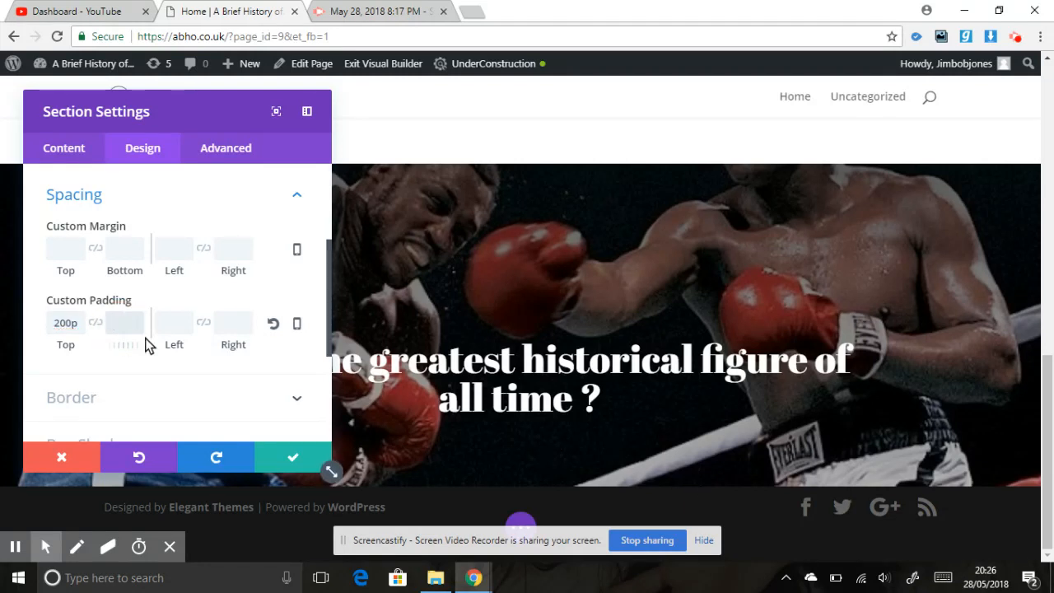
text(200px)
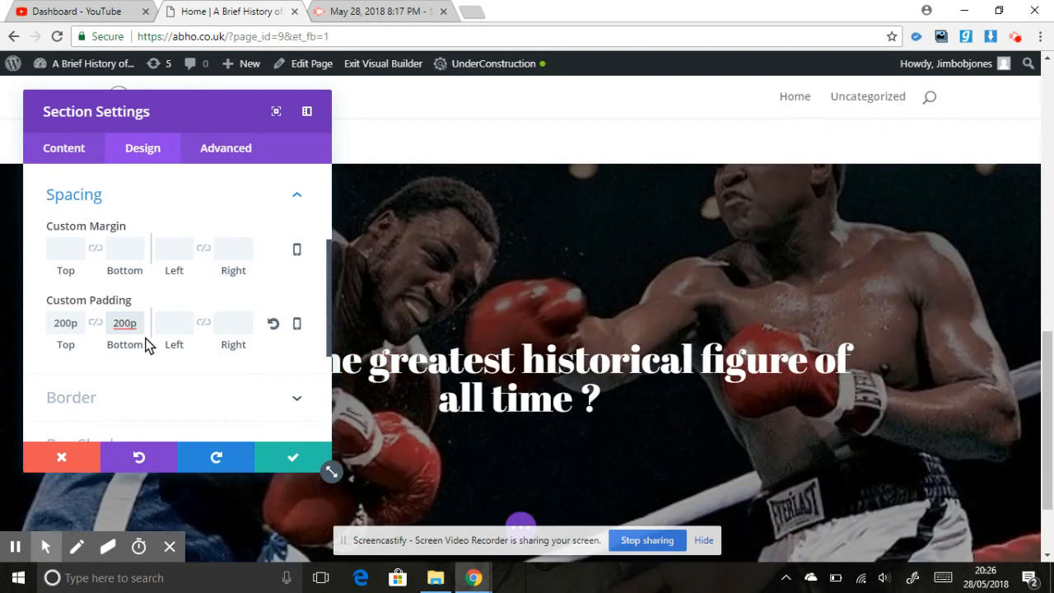
mouse_move(1048, 445)
mouse_down()
mouse_move(1048, 404)
mouse_move(1048, 478)
mouse_move(1048, 440)
mouse_up()
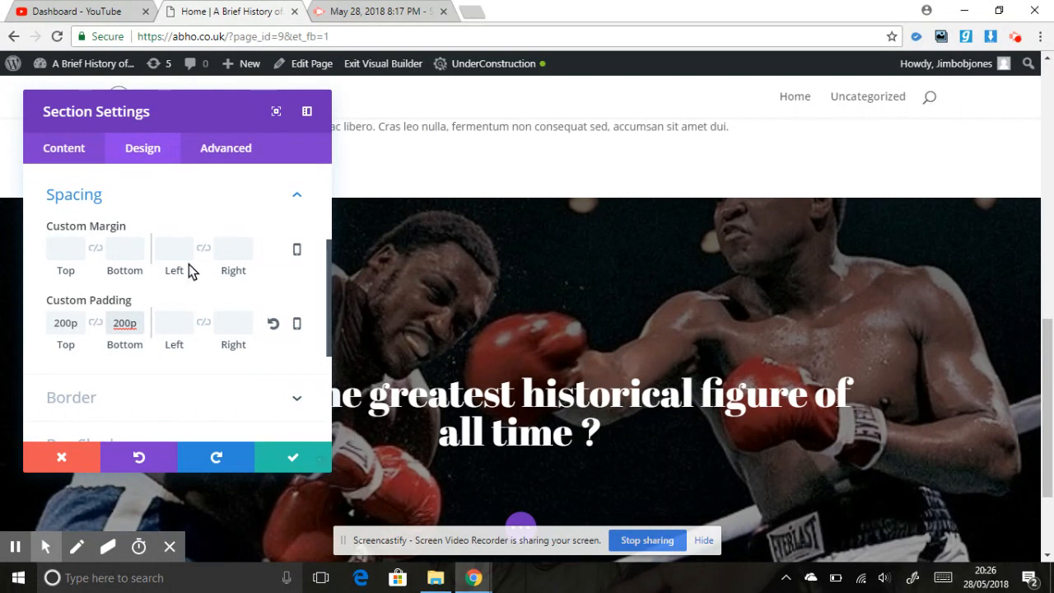
- Set the boxing section's background image position to Top Center and save the section settings
click(66, 153)
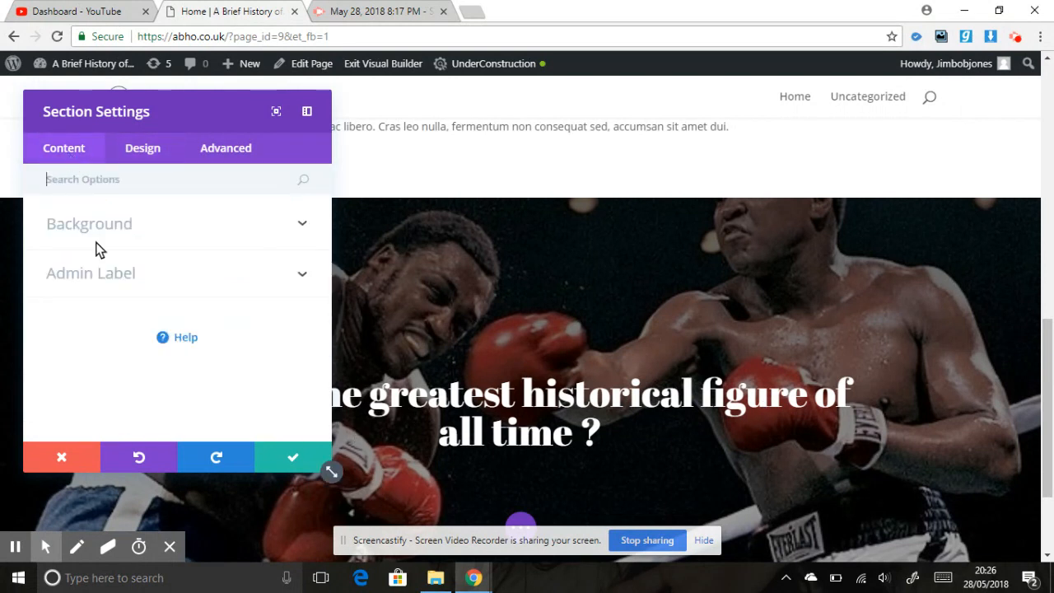
click(163, 222)
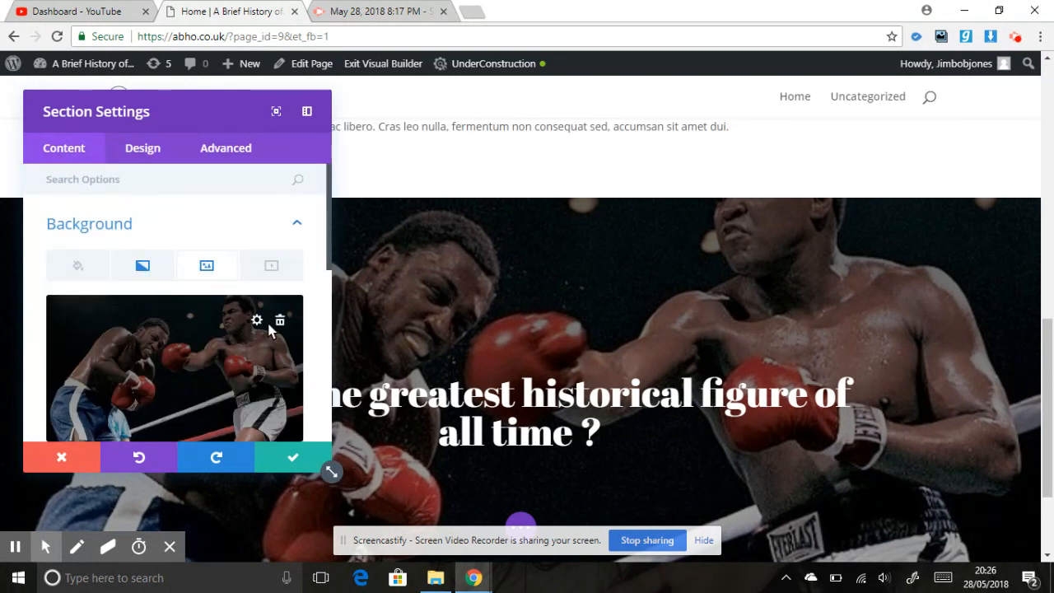
scroll(329, 240, down, 3)
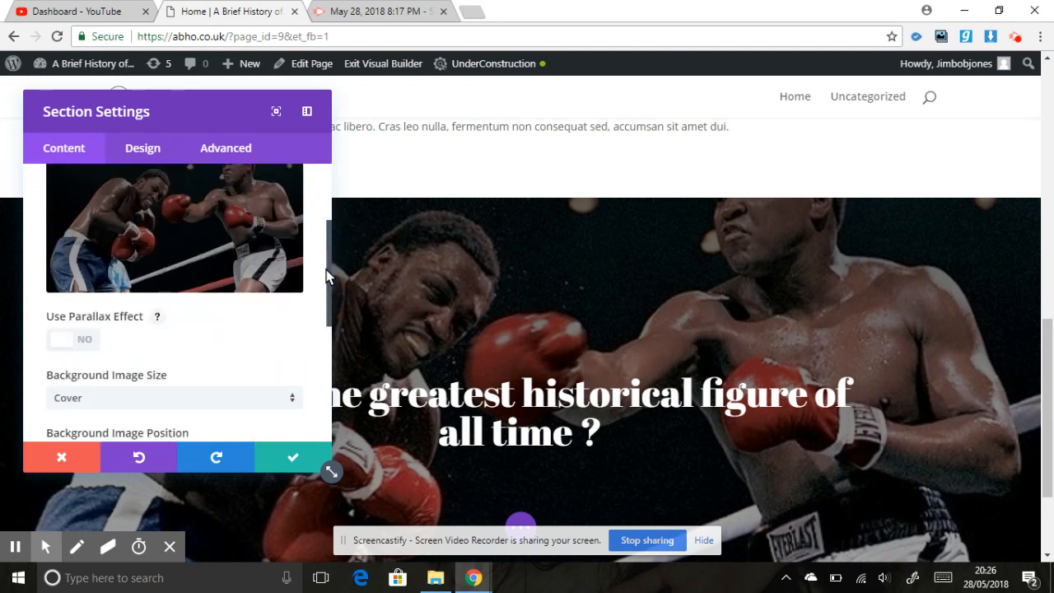
scroll(325, 272, down, 3)
click(176, 335)
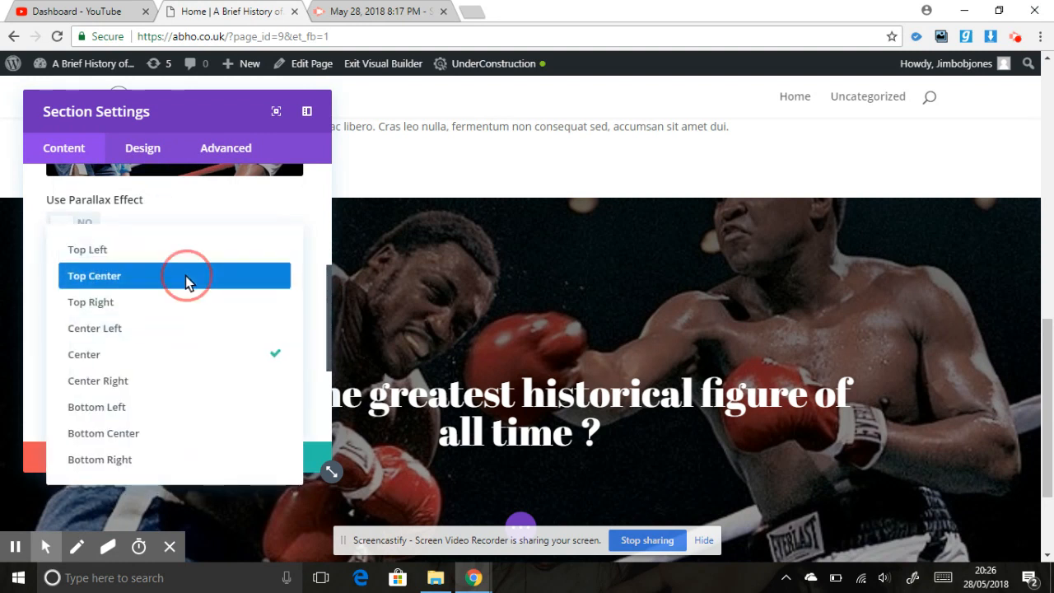
click(185, 275)
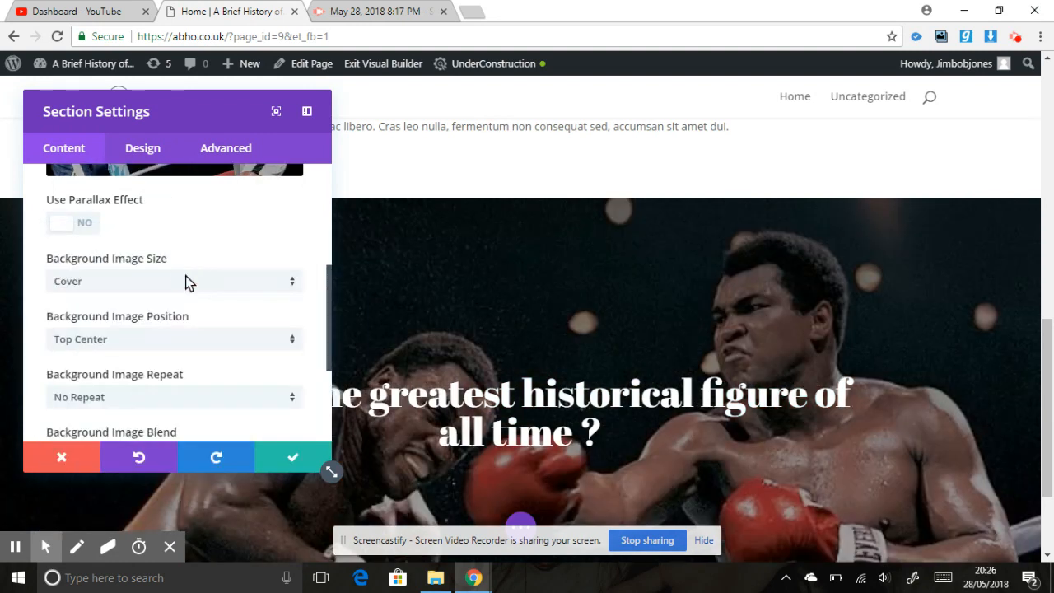
click(308, 462)
- Set the boxing section's top and bottom custom padding to 180px and save the section settings
mouse_move(1051, 370)
mouse_down()
mouse_move(1050, 458)
mouse_move(1048, 379)
mouse_up()
click(38, 195)
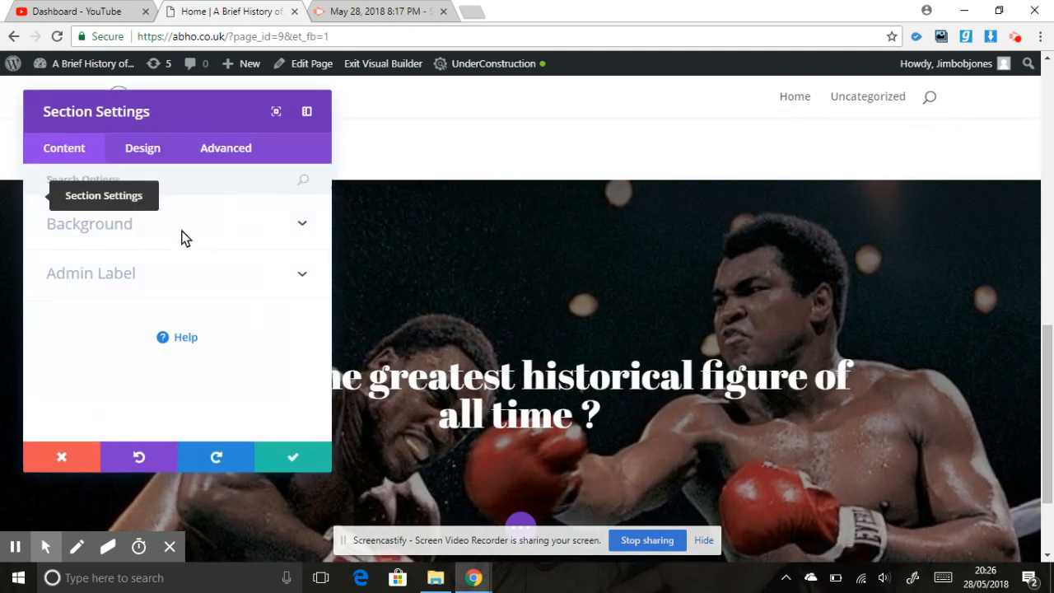
click(157, 165)
click(103, 380)
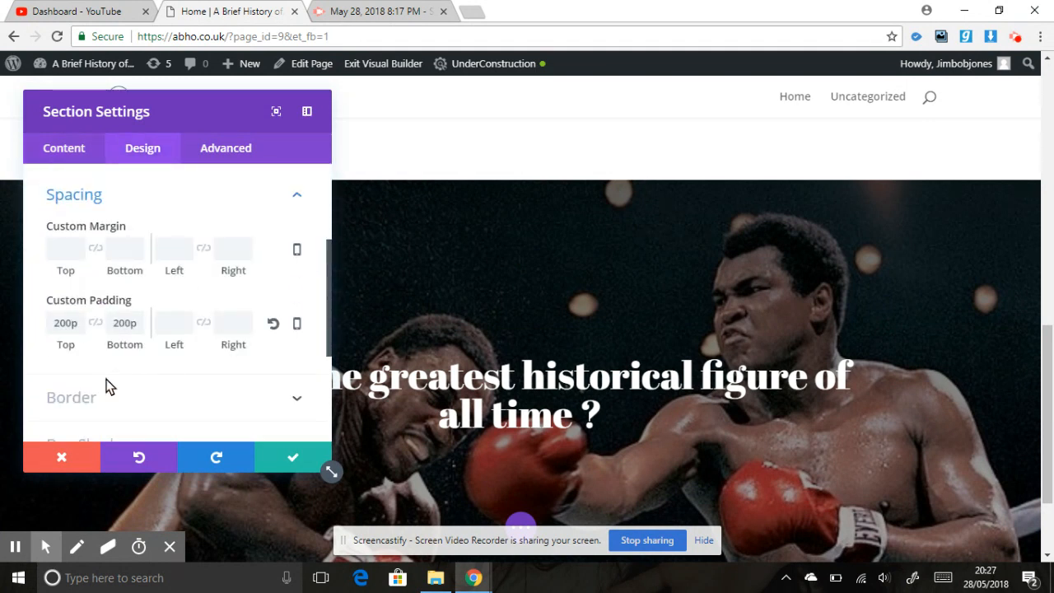
click(61, 318)
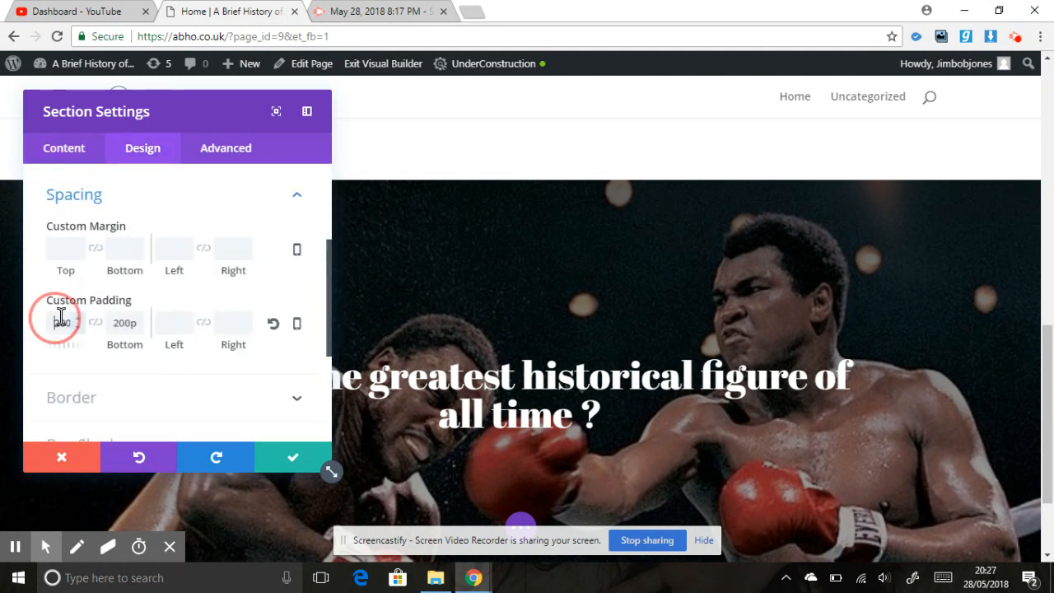
double_click(128, 324)
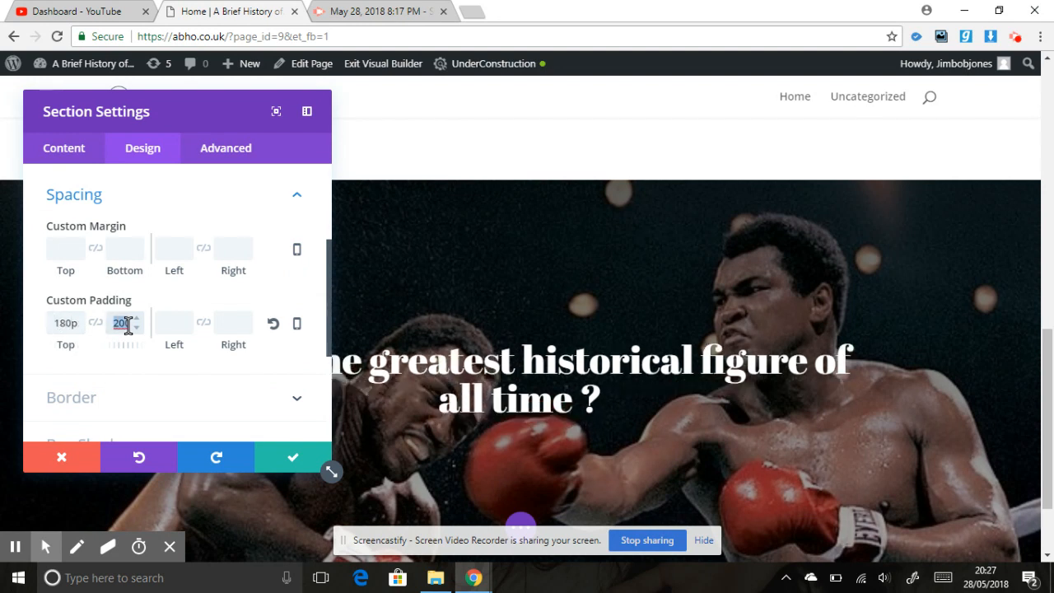
text(180p)
click(303, 457)
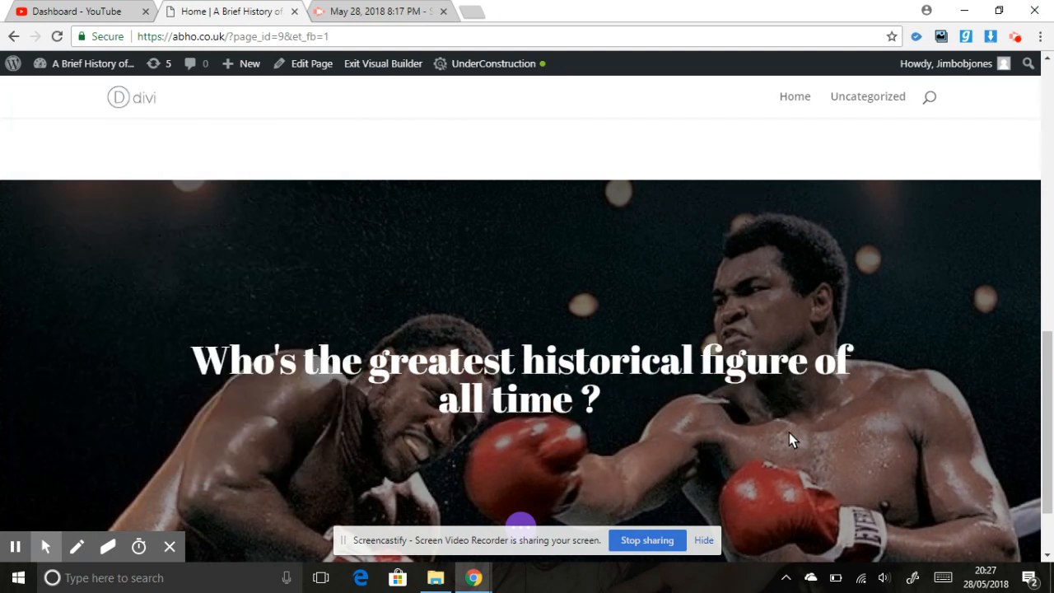
- Open the background gradient options in the boxing section's settings
drag(1046, 417, 1048, 514)
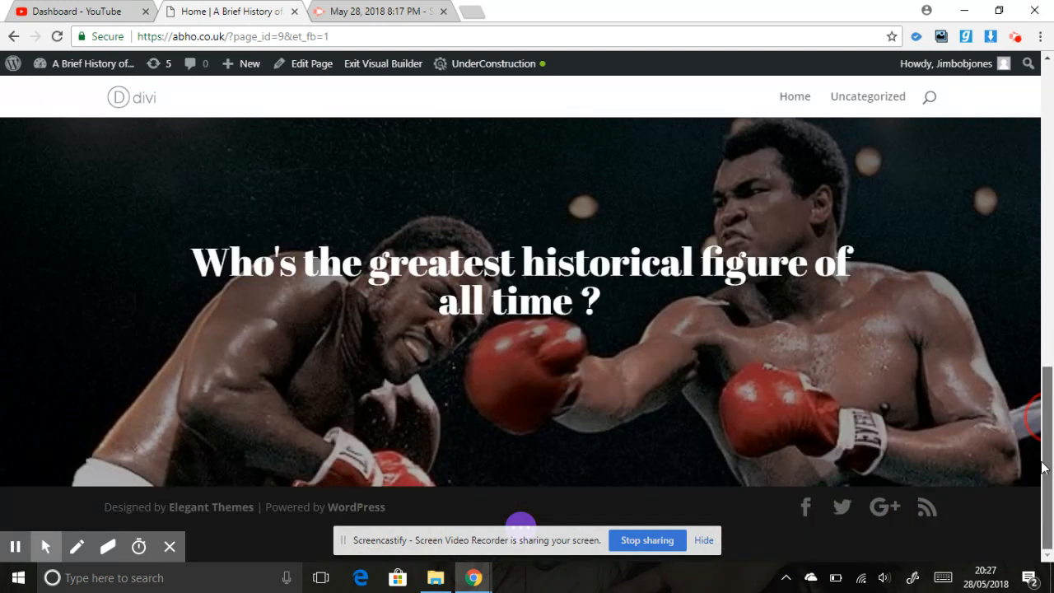
scroll(1044, 467, up, 5)
scroll(1046, 466, down, 5)
scroll(1045, 466, up, 1)
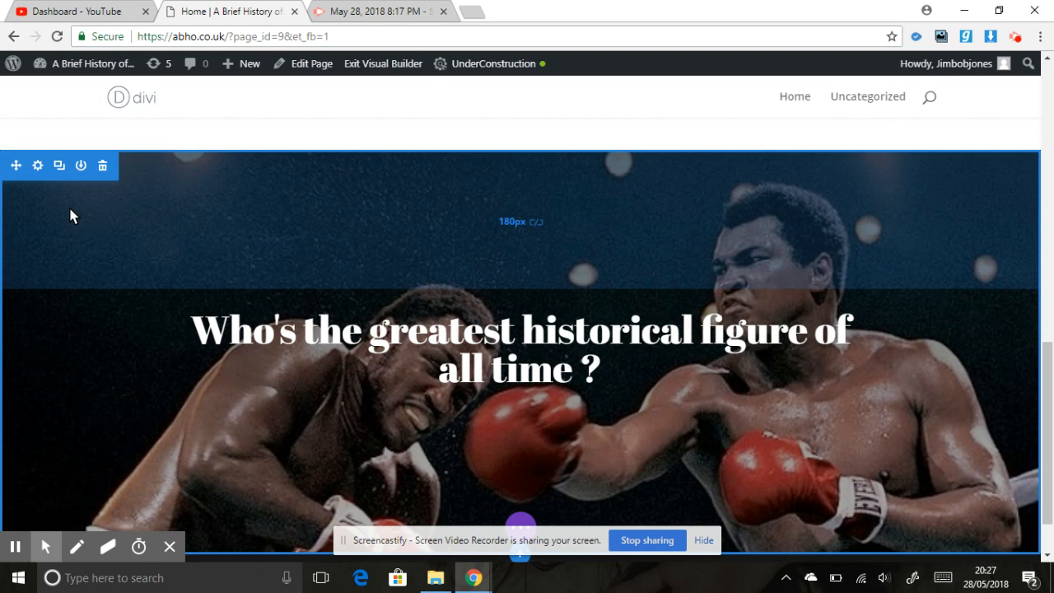
click(38, 166)
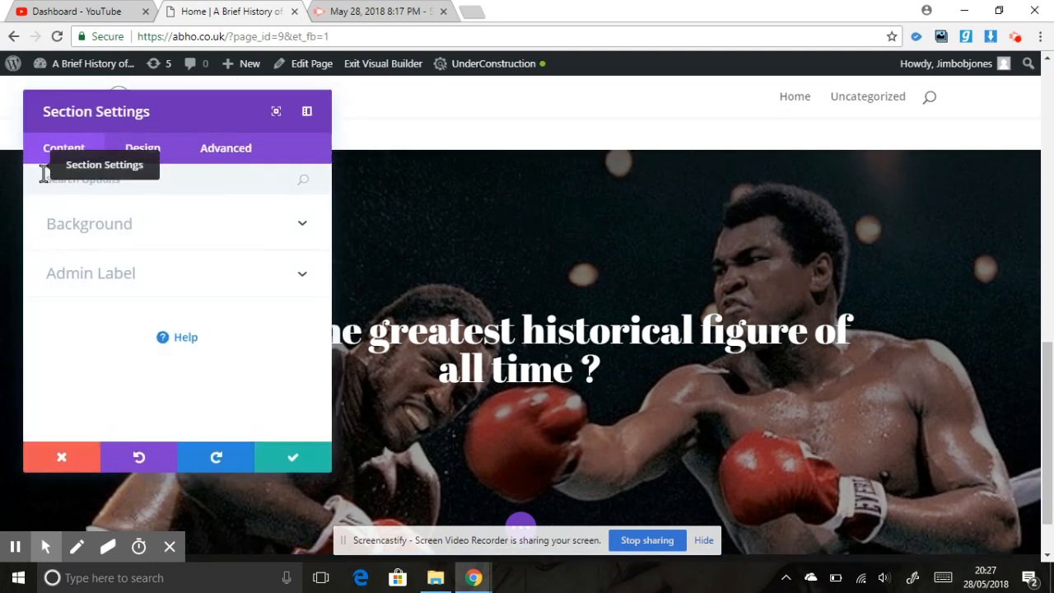
click(167, 236)
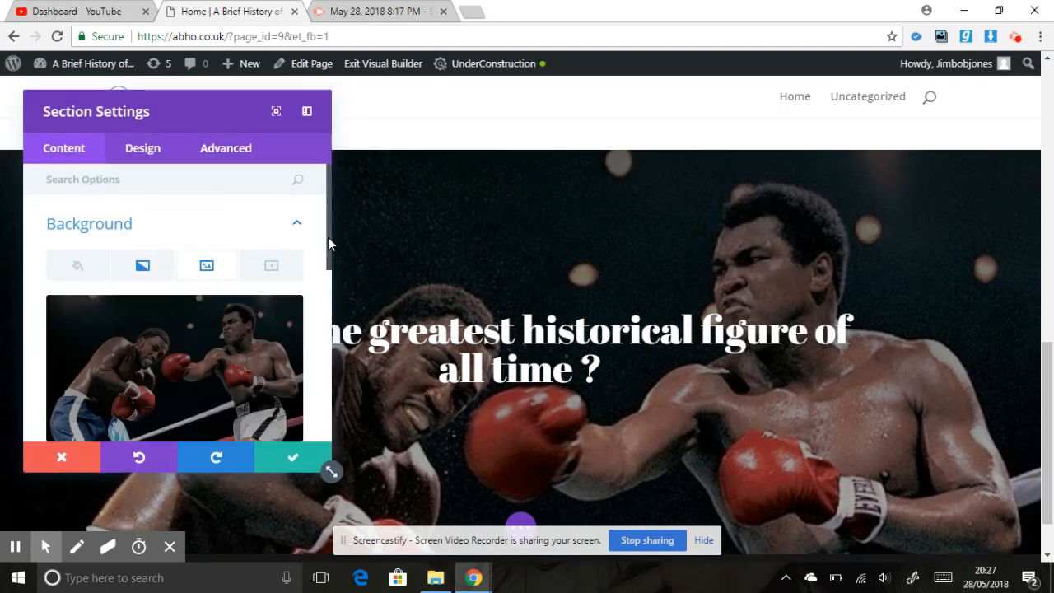
drag(328, 249, 343, 273)
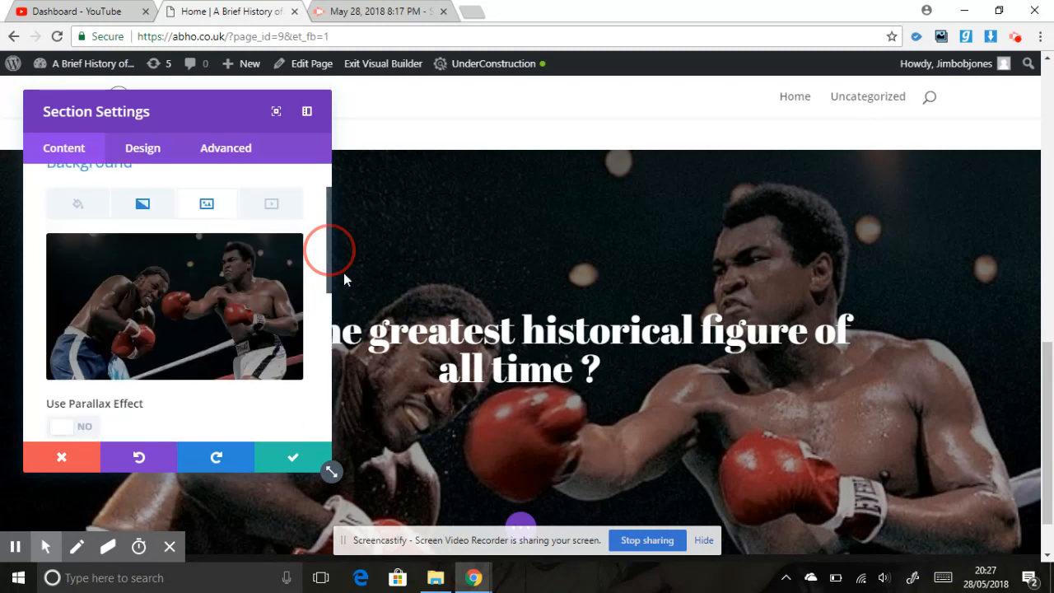
click(256, 256)
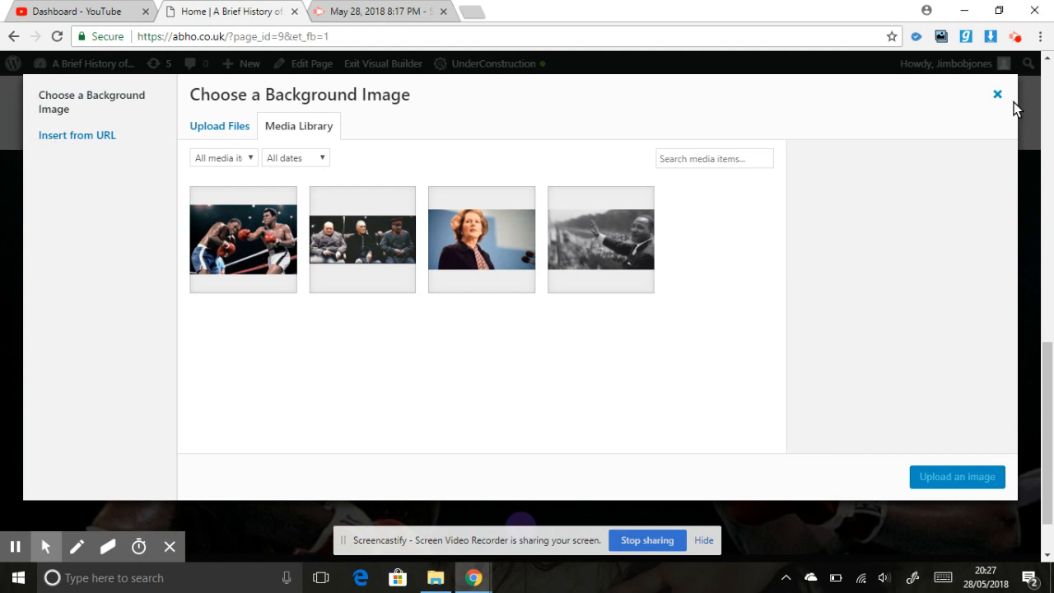
click(997, 96)
click(148, 204)
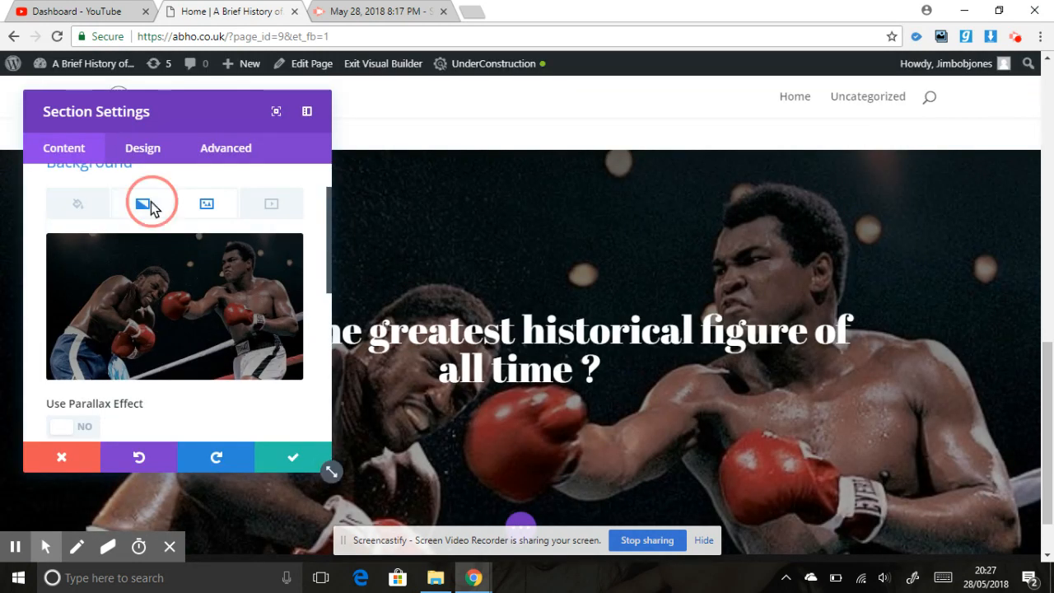
- Try blue, yellow and dark navy as the gradient's first colour, ending on solid blue #0000e8
click(121, 407)
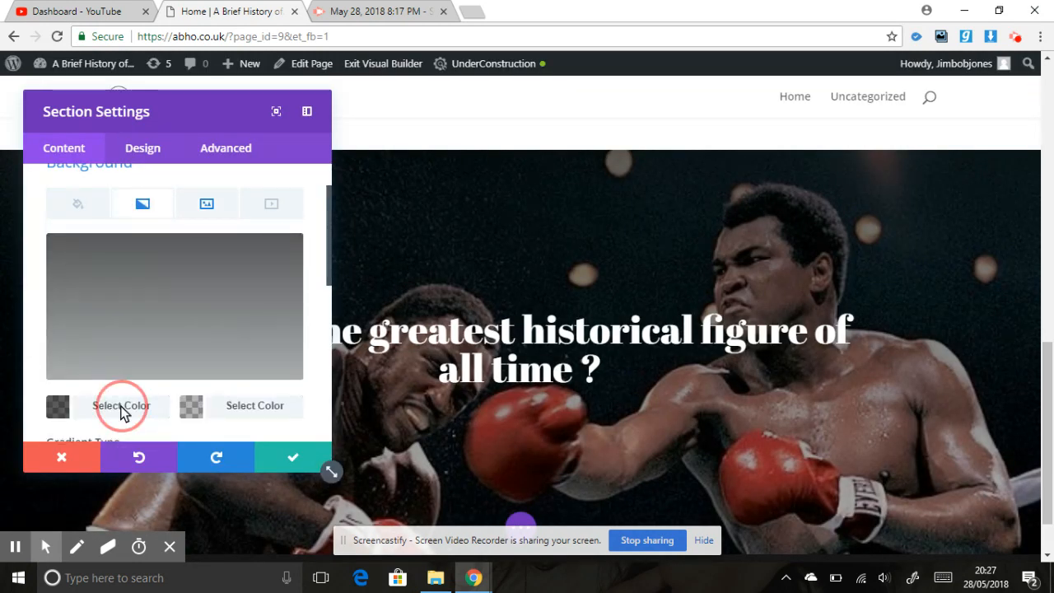
click(251, 381)
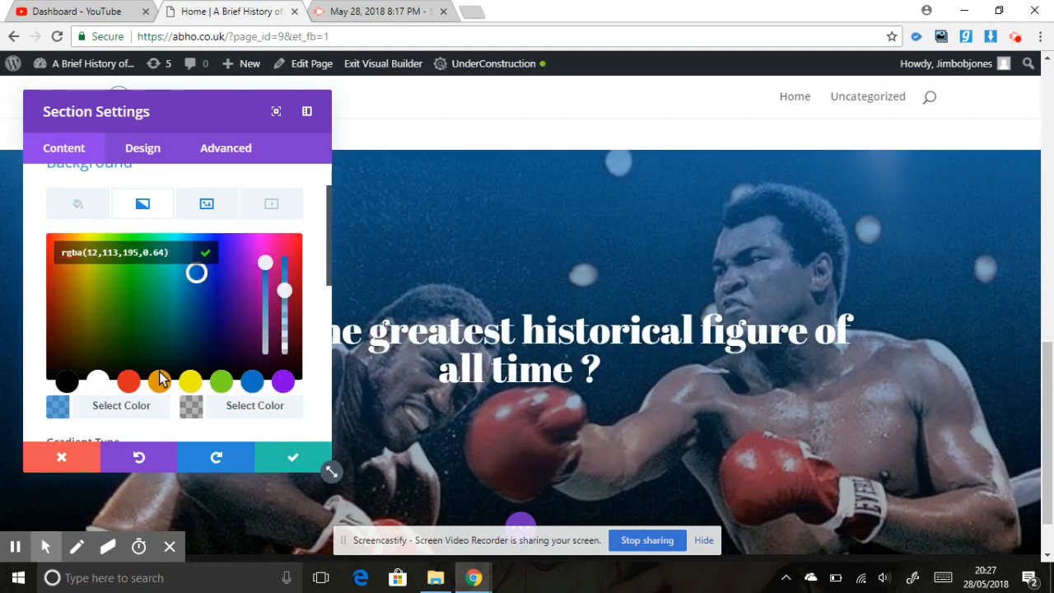
click(190, 381)
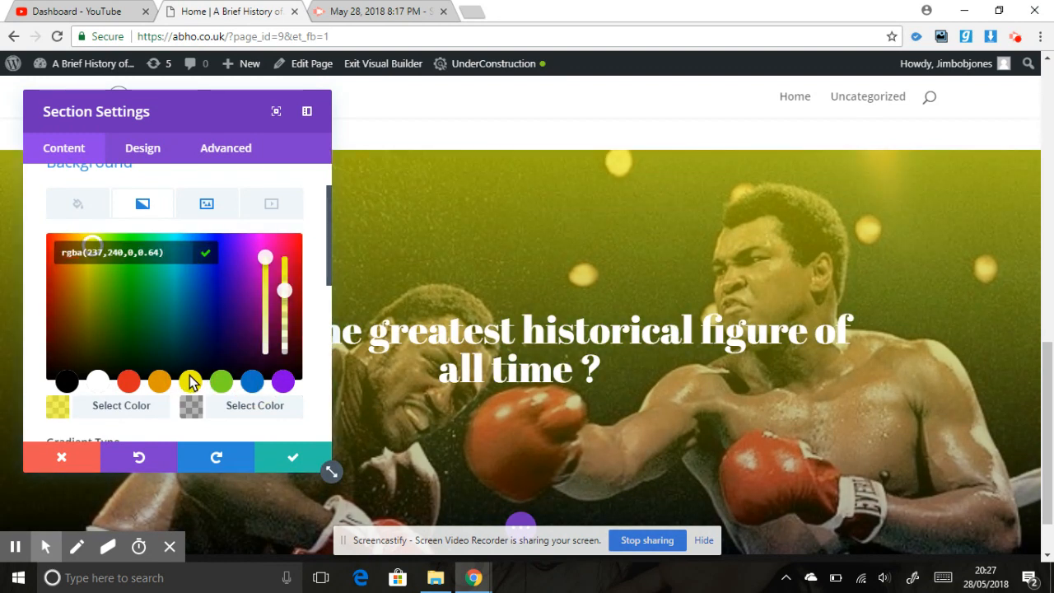
drag(284, 290, 285, 244)
click(228, 367)
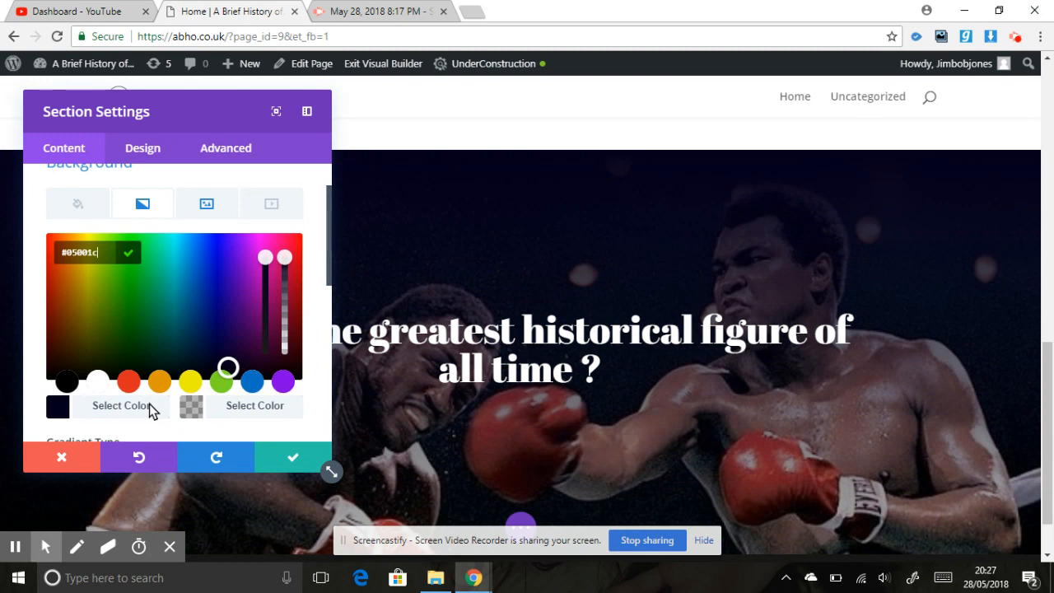
drag(229, 368, 219, 250)
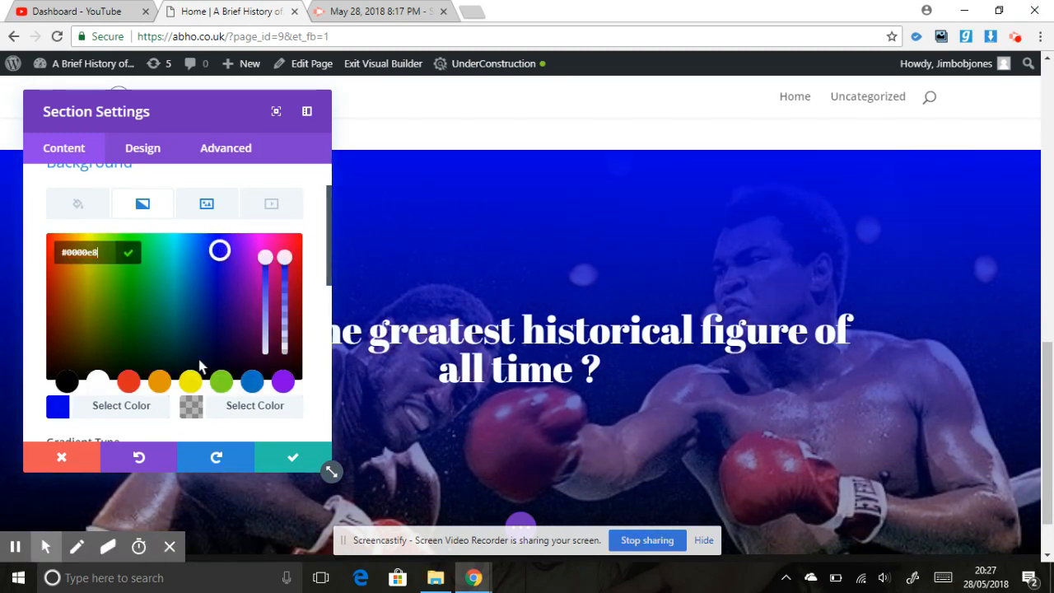
- Set the gradient's second colour to yellow at 0.8 opacity, rgba(237,240,0,0.8)
click(234, 411)
click(190, 380)
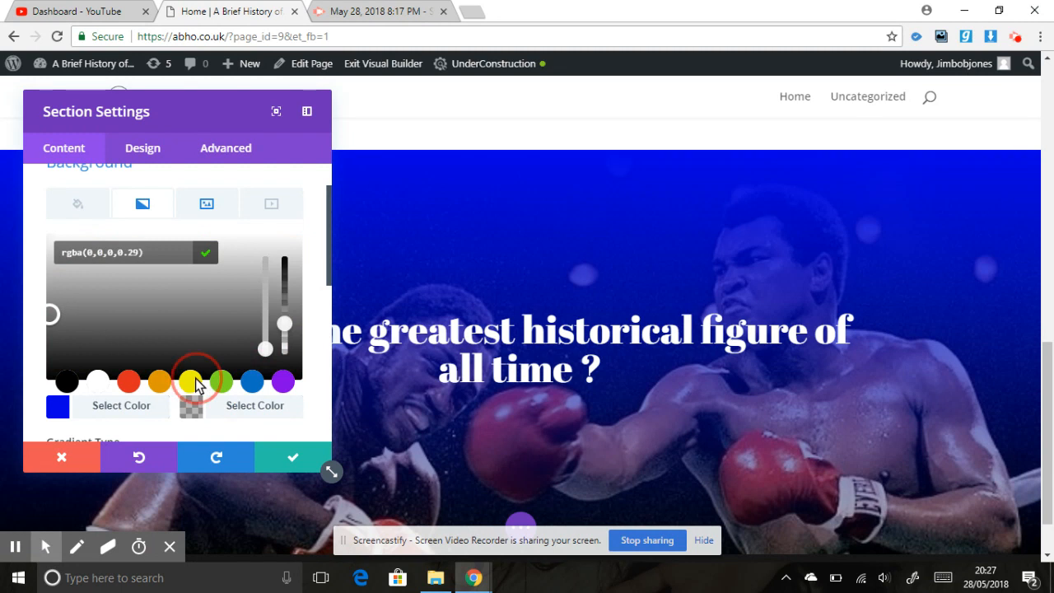
drag(282, 316, 284, 282)
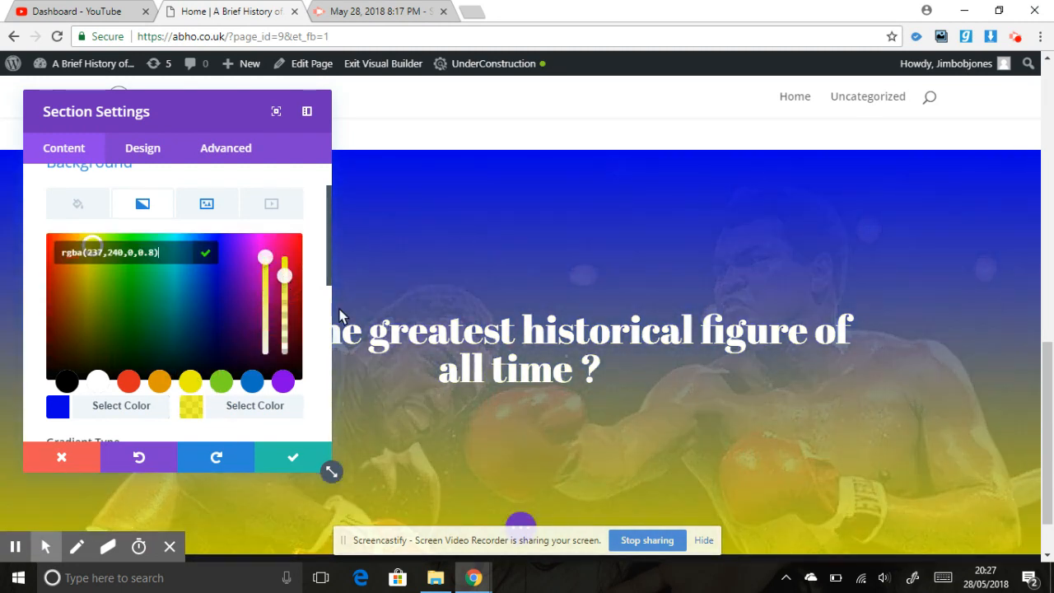
- Try the Radial gradient type on the section background, then return it to Linear
drag(327, 252, 327, 309)
click(220, 317)
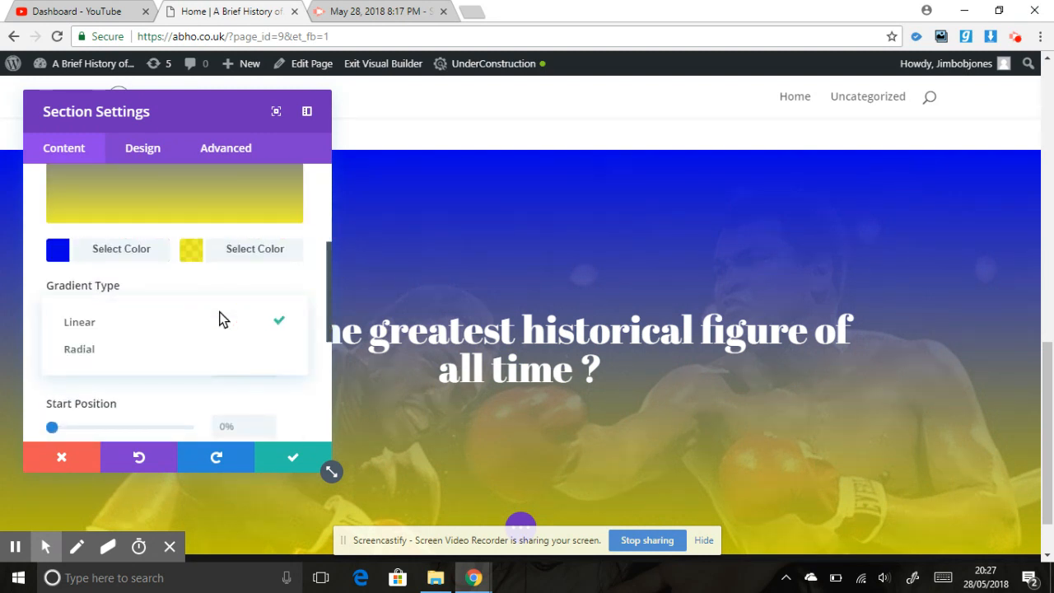
click(181, 352)
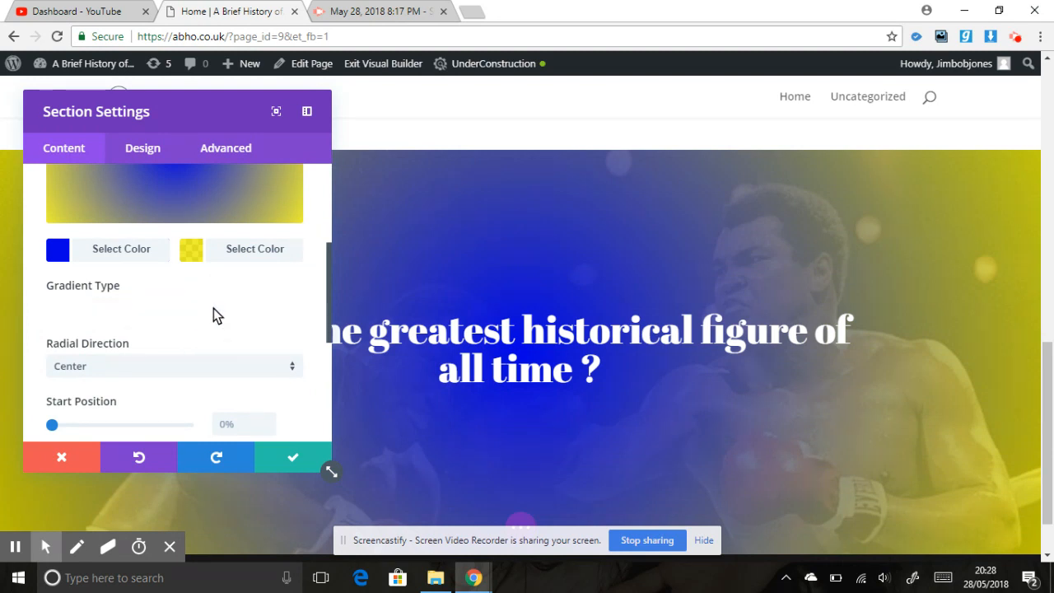
click(197, 323)
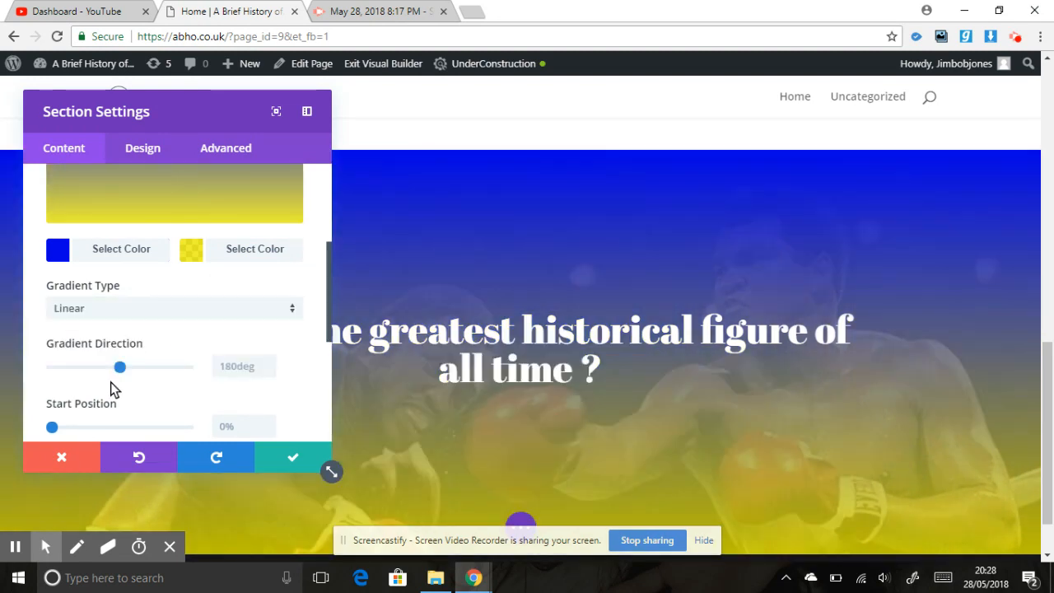
- Try different gradient direction, start position and end position values on the section background
mouse_move(120, 366)
mouse_down()
mouse_move(168, 366)
mouse_move(89, 386)
mouse_move(177, 369)
mouse_move(121, 380)
mouse_up()
drag(326, 305, 308, 344)
click(52, 348)
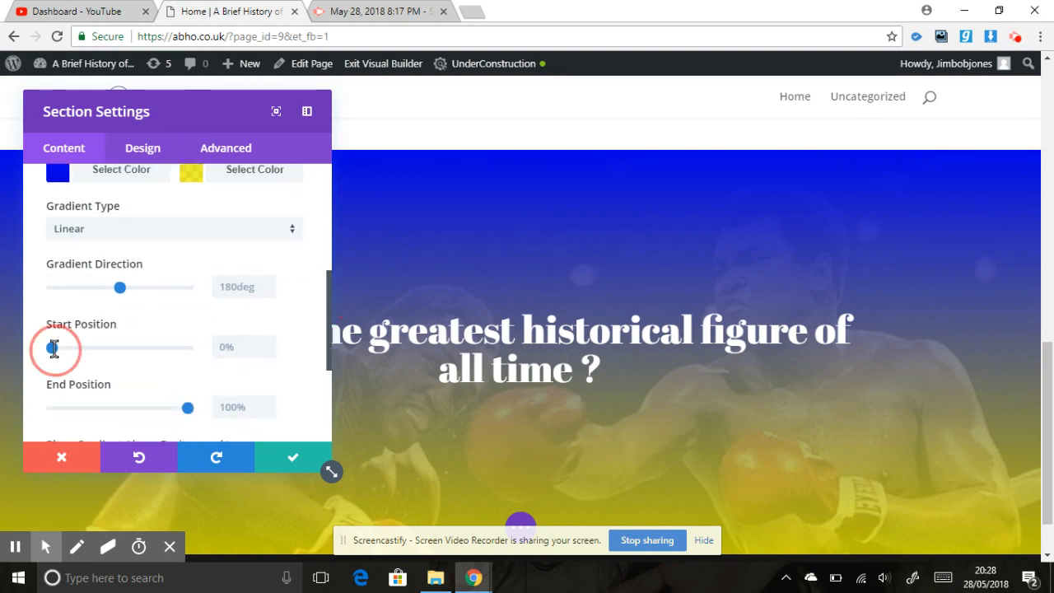
drag(99, 349, 34, 360)
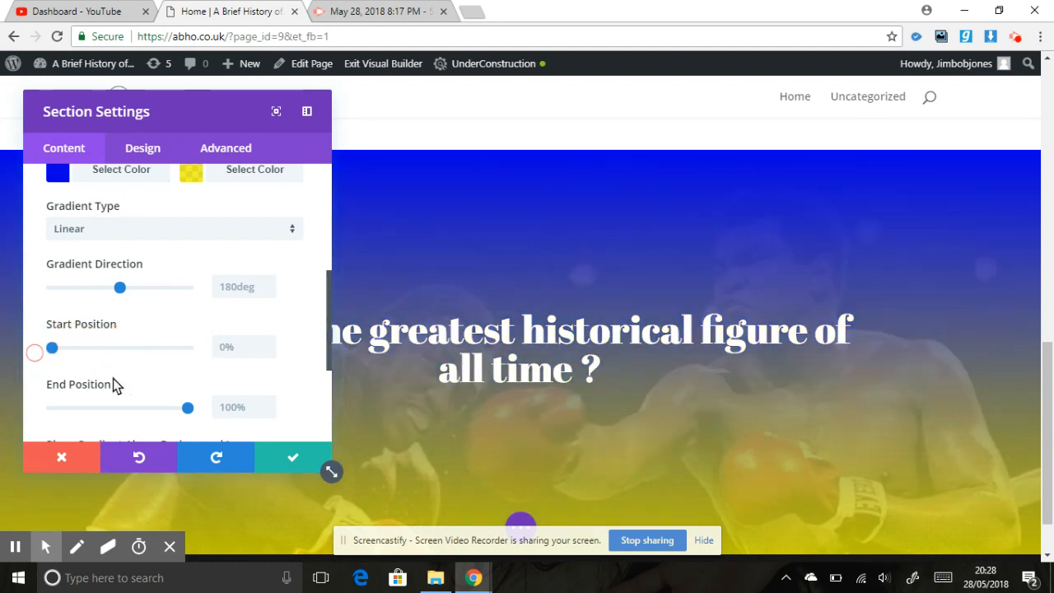
drag(186, 407, 231, 397)
click(87, 408)
mouse_move(327, 337)
mouse_down()
mouse_move(327, 379)
mouse_move(326, 333)
mouse_up()
- Set the gradient's first colour to solid black and the second to black at 0.3 opacity
scroll(327, 337, up, 3)
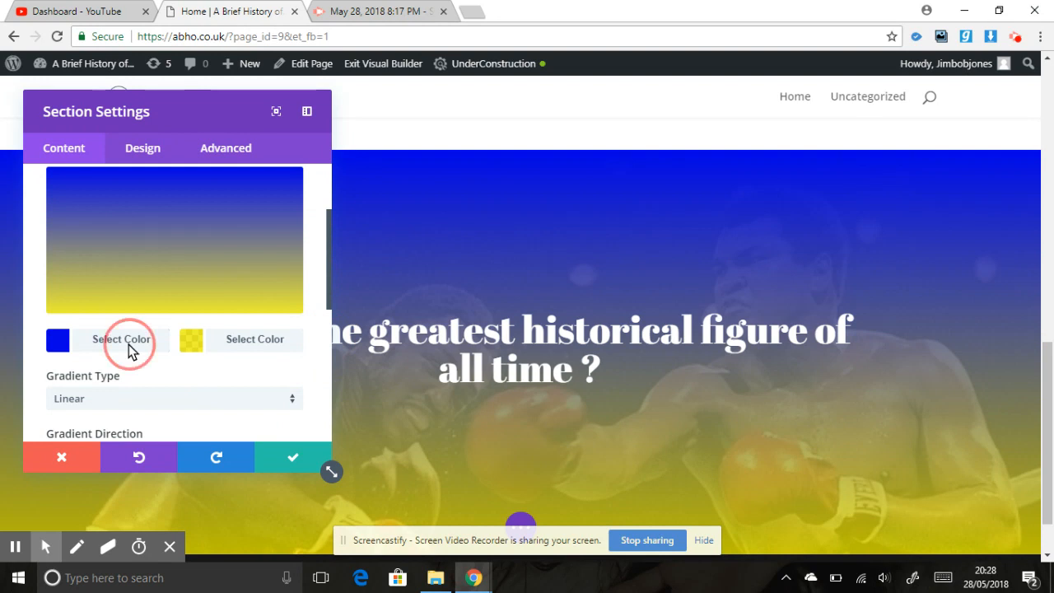
click(129, 346)
click(69, 320)
click(255, 346)
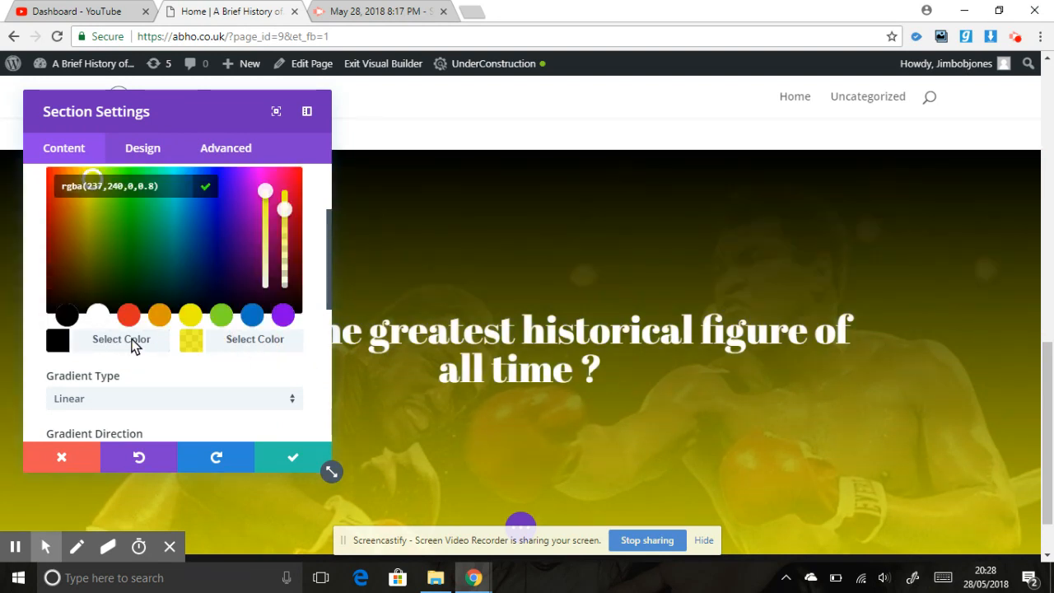
click(66, 317)
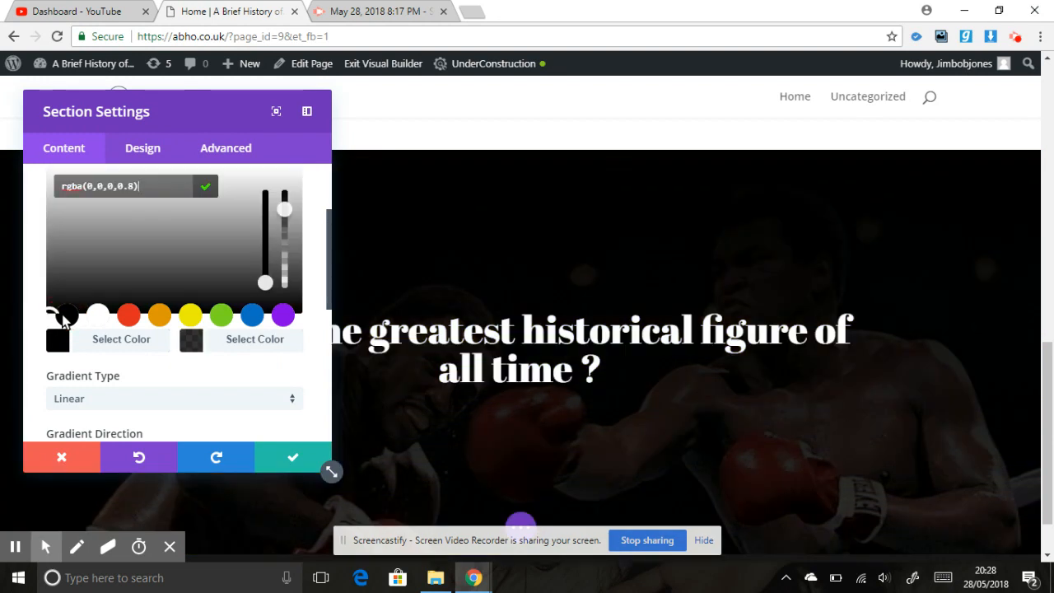
click(286, 212)
drag(287, 233, 287, 268)
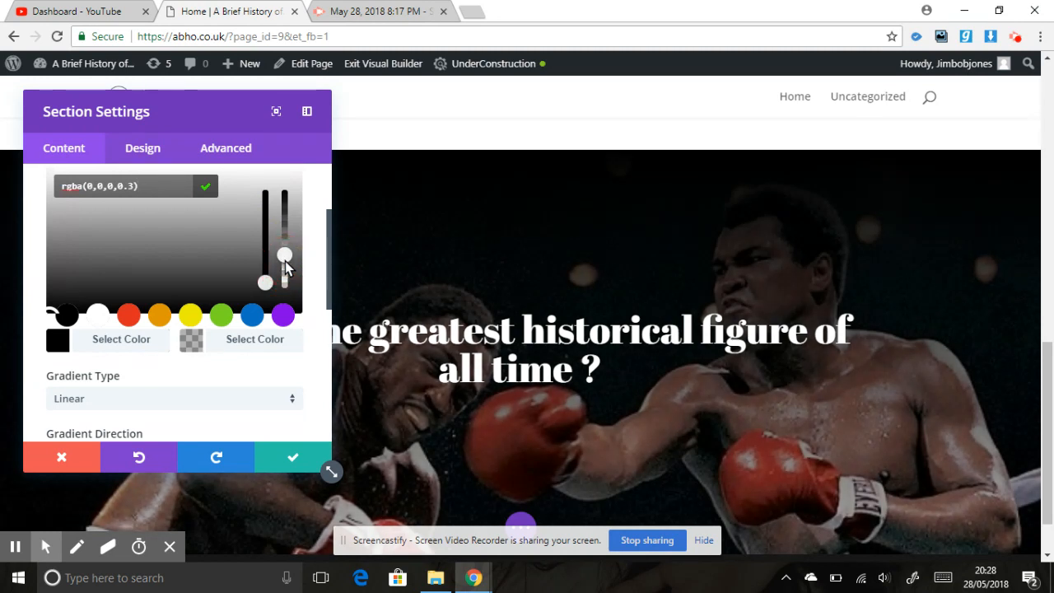
- Lower the gradient's first black colour to 0.75 opacity and save the section settings
click(107, 346)
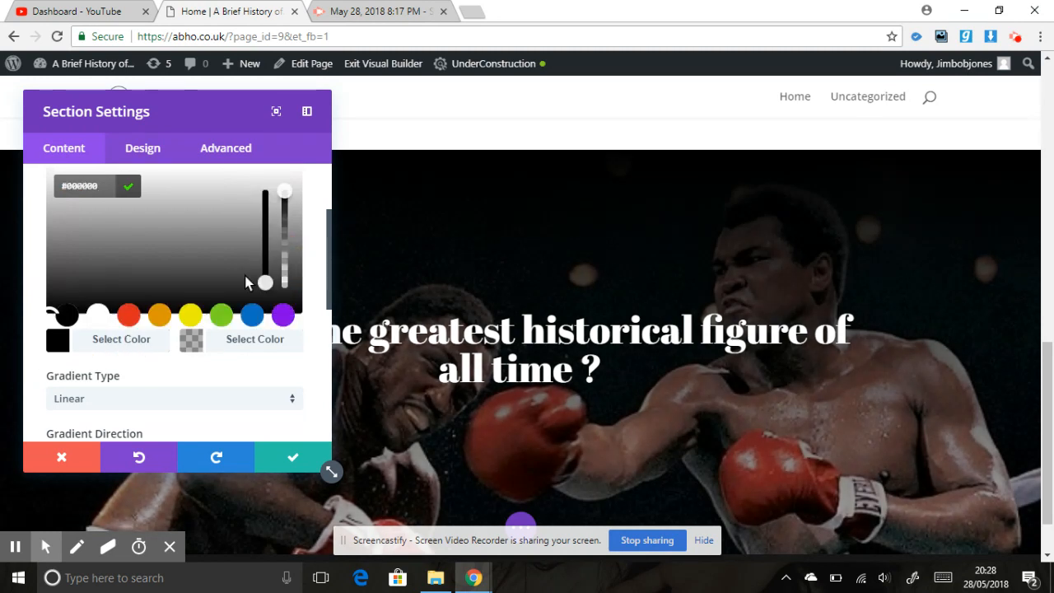
click(286, 198)
drag(286, 215, 287, 230)
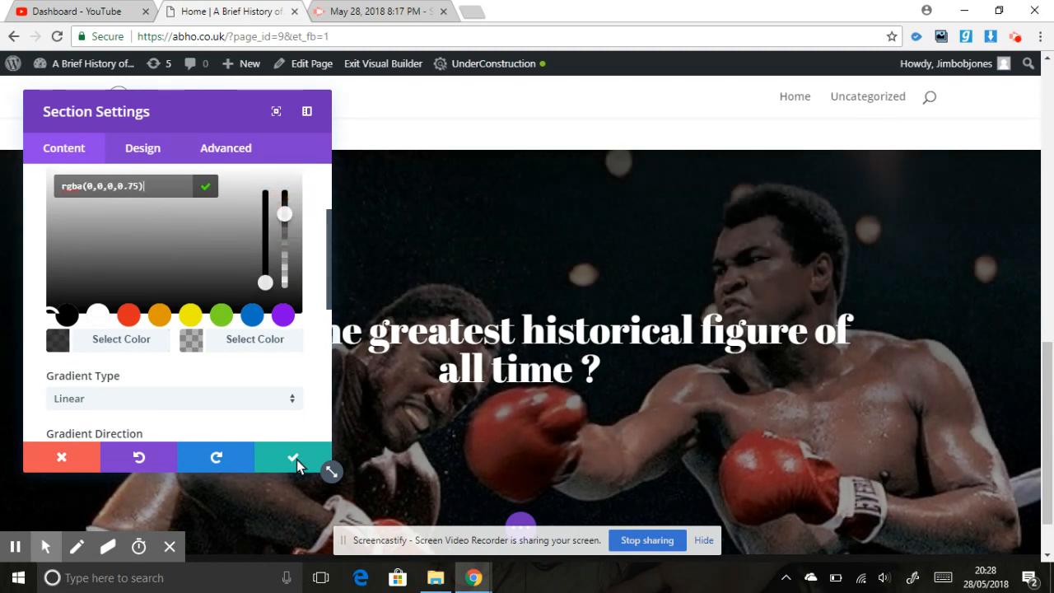
click(295, 459)
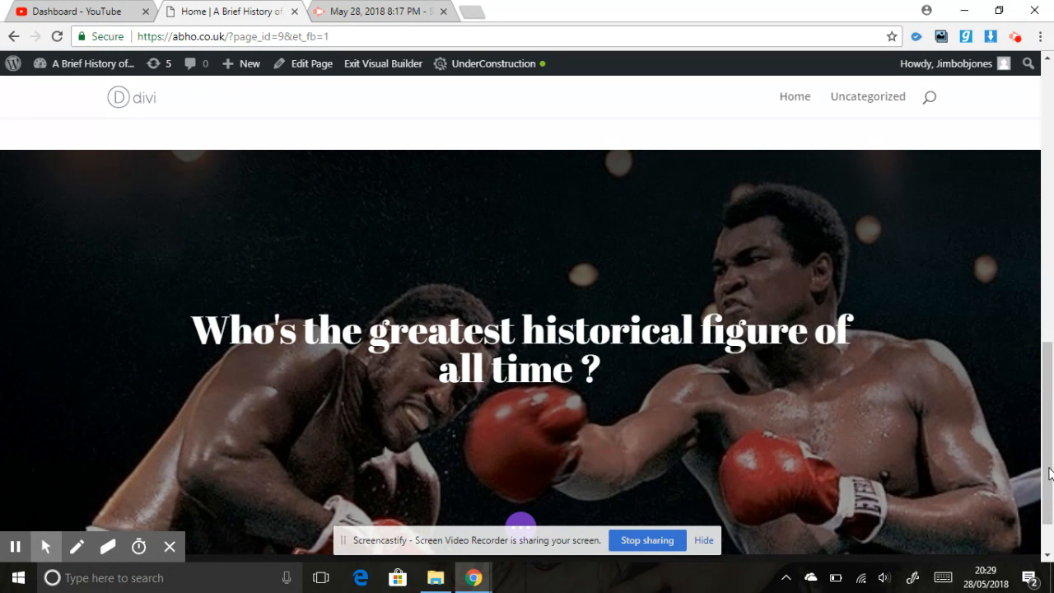
scroll(1043, 428, down, 1)
drag(1039, 395, 1039, 216)
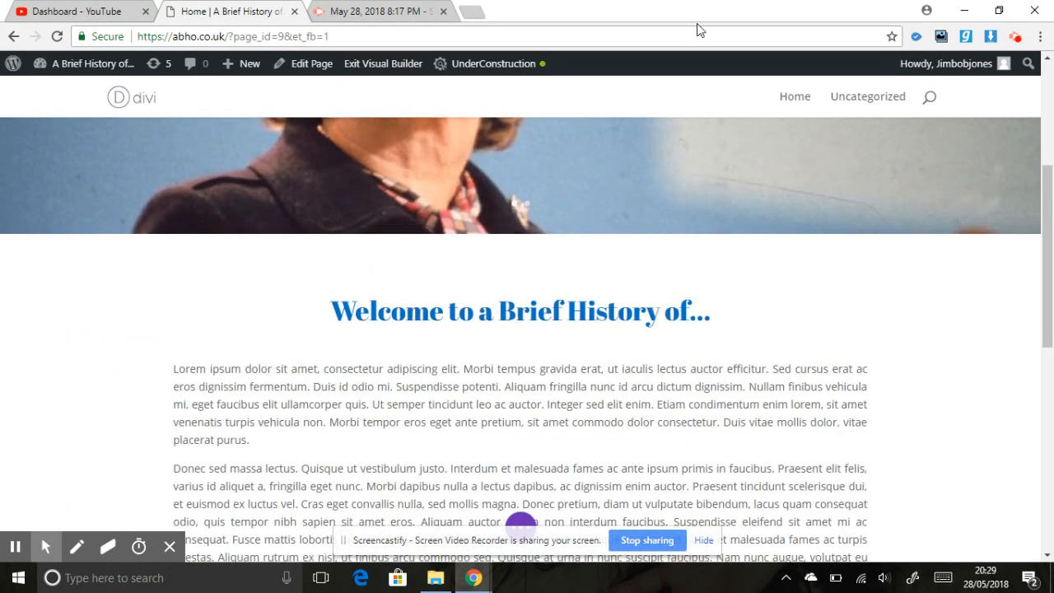